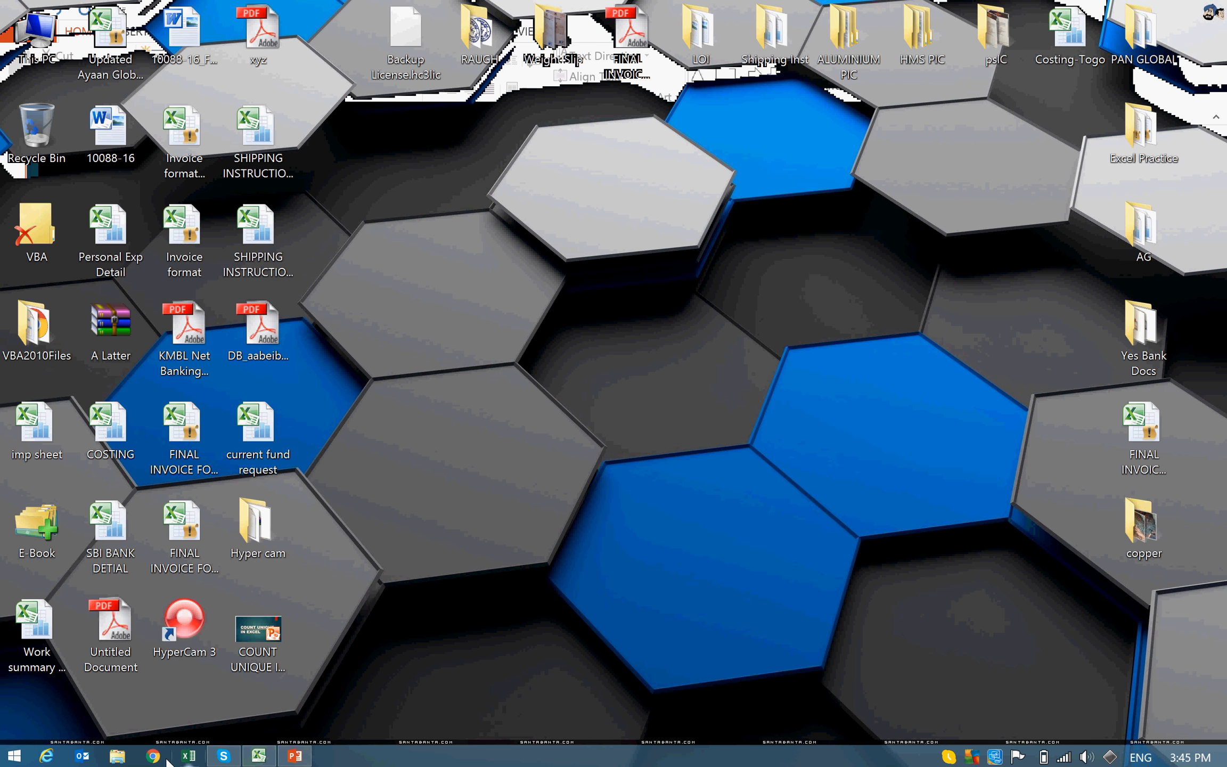
# Step: Switch to the open count unique workbook in Excel
pyautogui.click(189, 756)
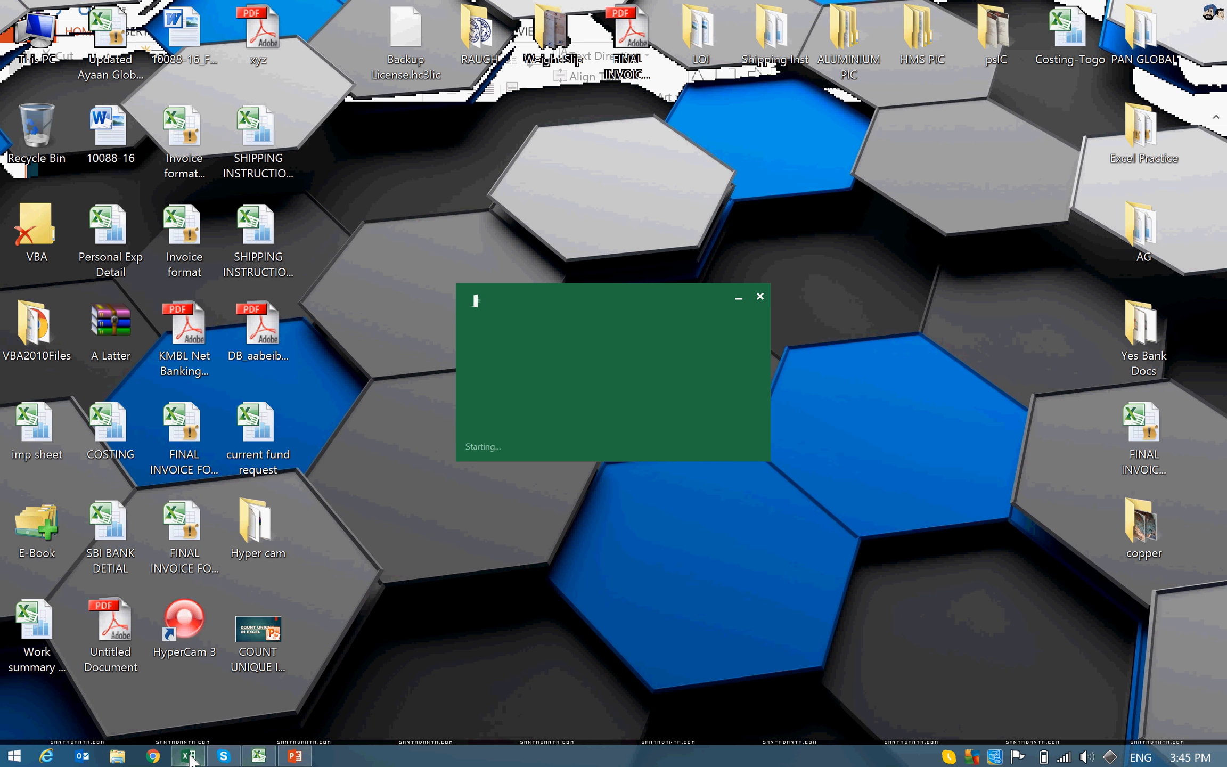
pyautogui.click(966, 471)
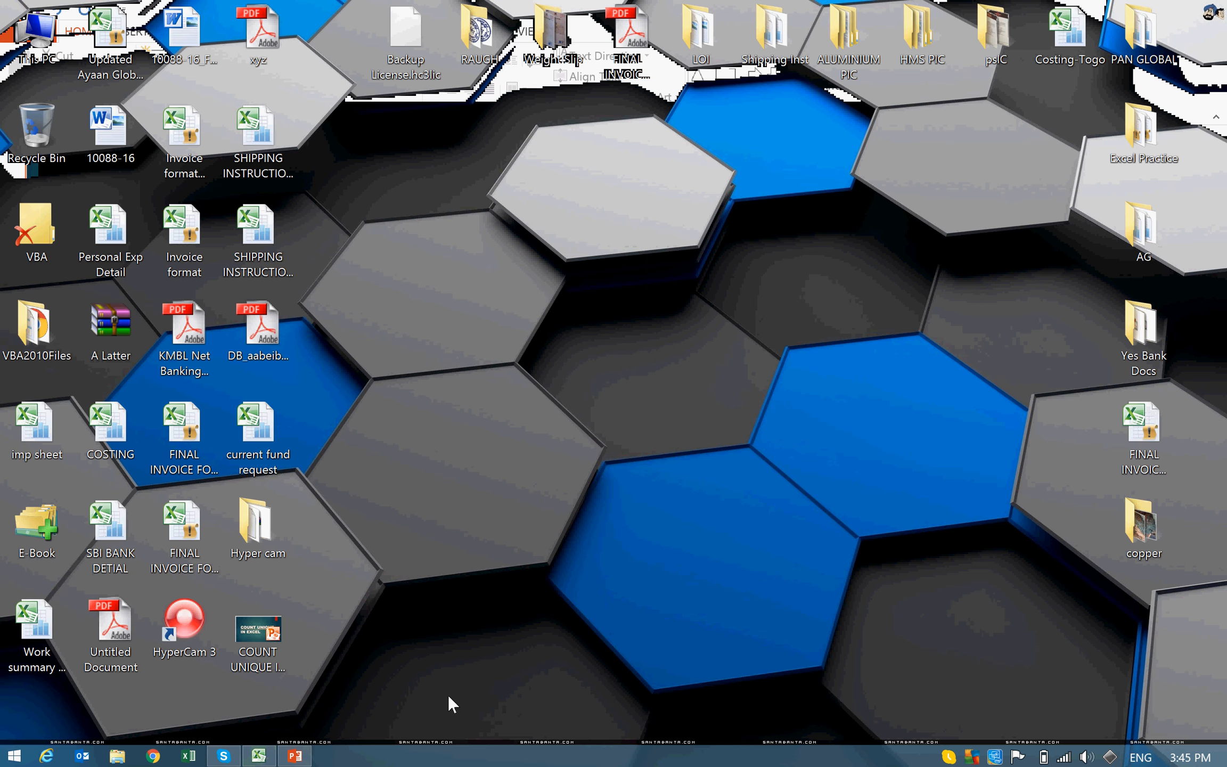
pyautogui.click(259, 756)
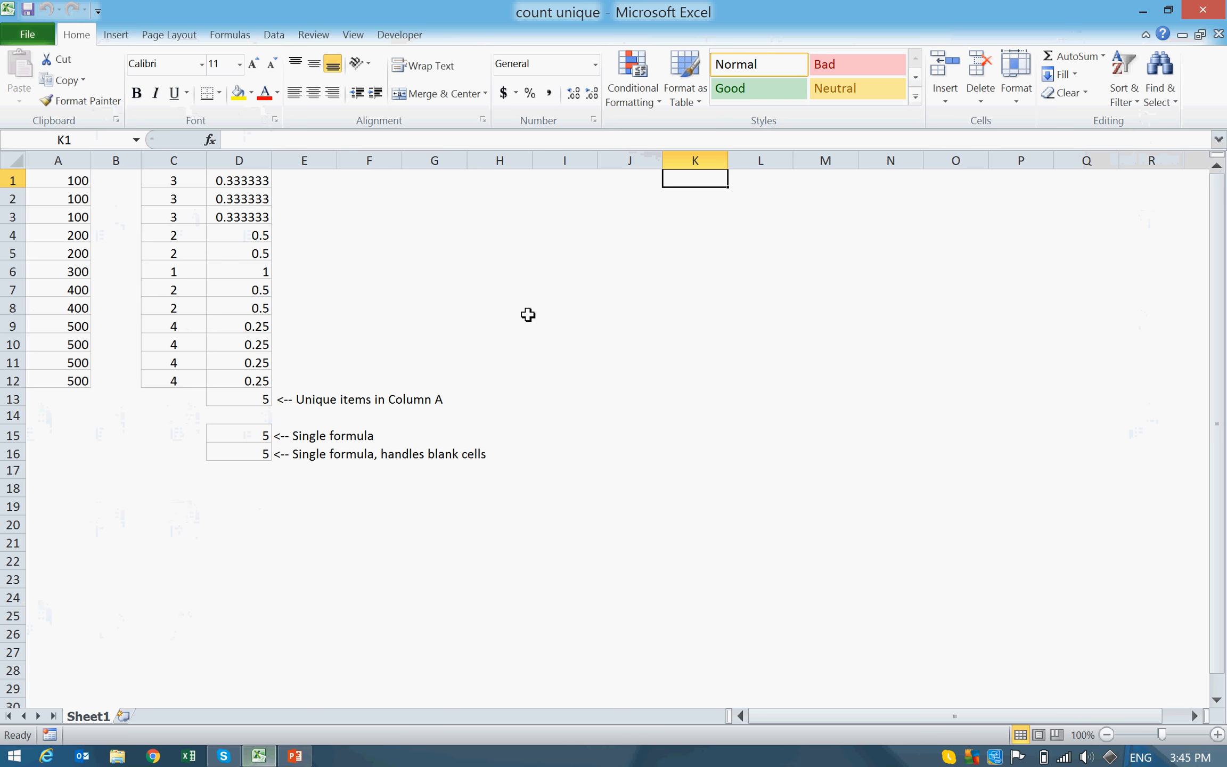
# Step: Examine the repeated numbers at the start of the column A list
pyautogui.click(377, 240)
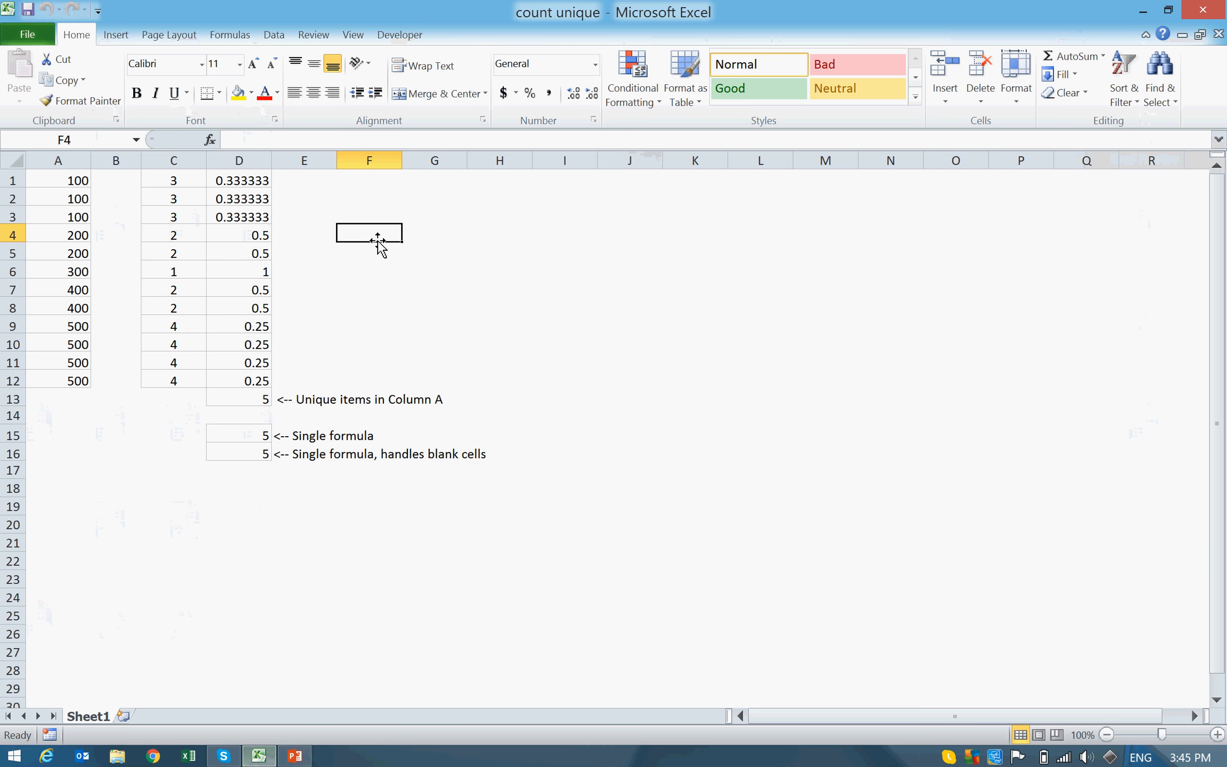
pyautogui.click(372, 183)
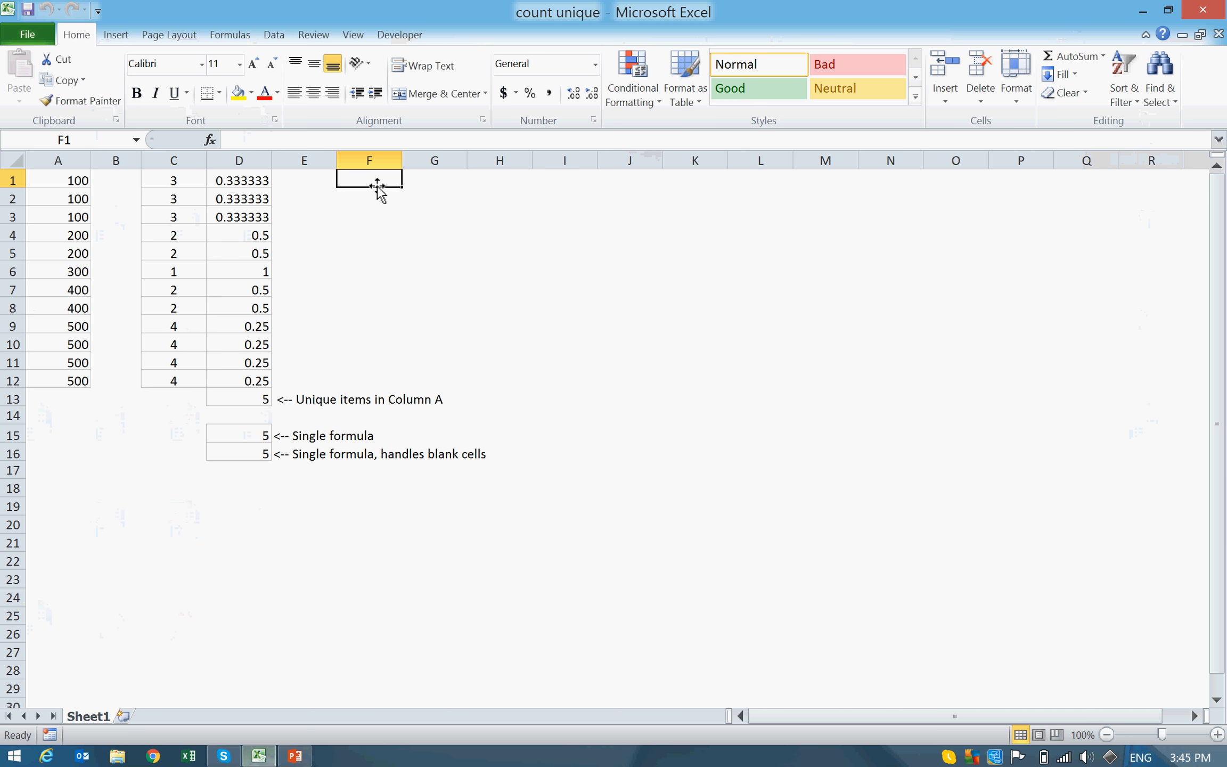
pyautogui.press('Left')
pyautogui.press('Left')
pyautogui.press('Left')
pyautogui.press('Left')
pyautogui.press('Left')
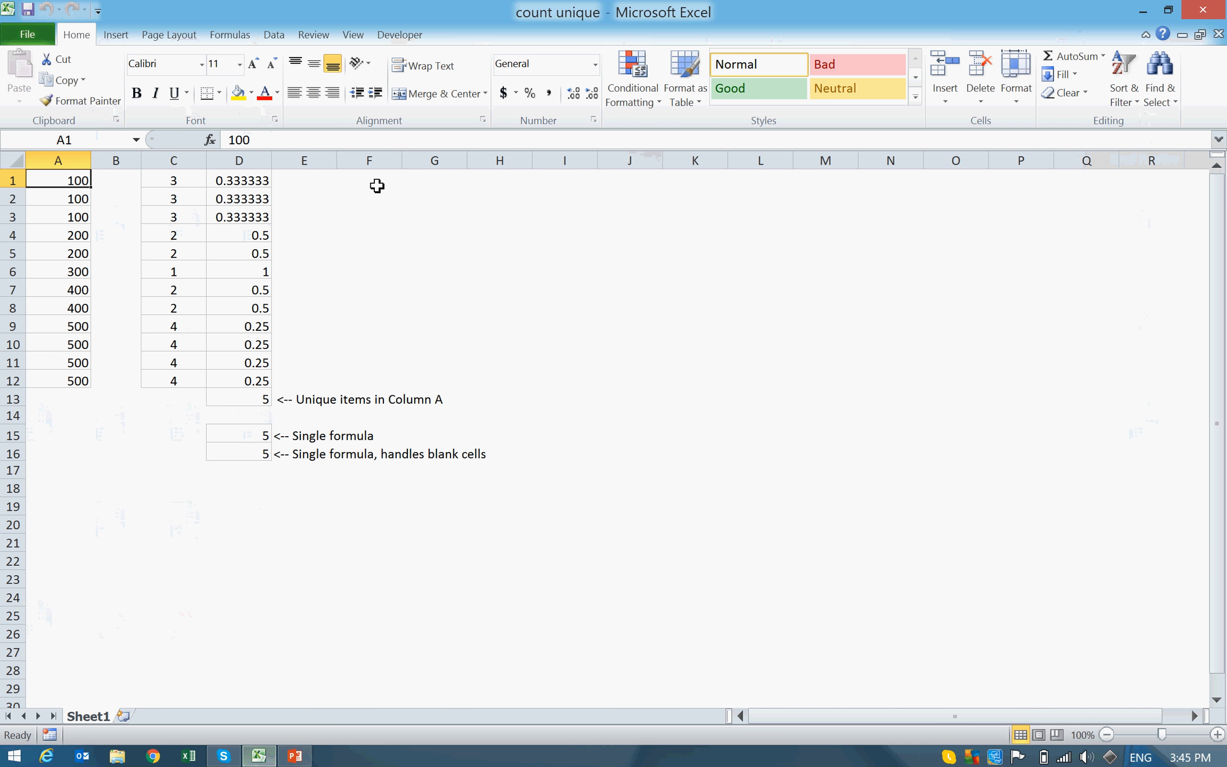
pyautogui.press('Down')
pyautogui.press('Down')
pyautogui.press('Down')
pyautogui.press('Down')
pyautogui.press('Down')
pyautogui.press('Down')
pyautogui.press('Down')
pyautogui.press('Down')
pyautogui.press('Down')
pyautogui.press('Down')
pyautogui.press('Down')
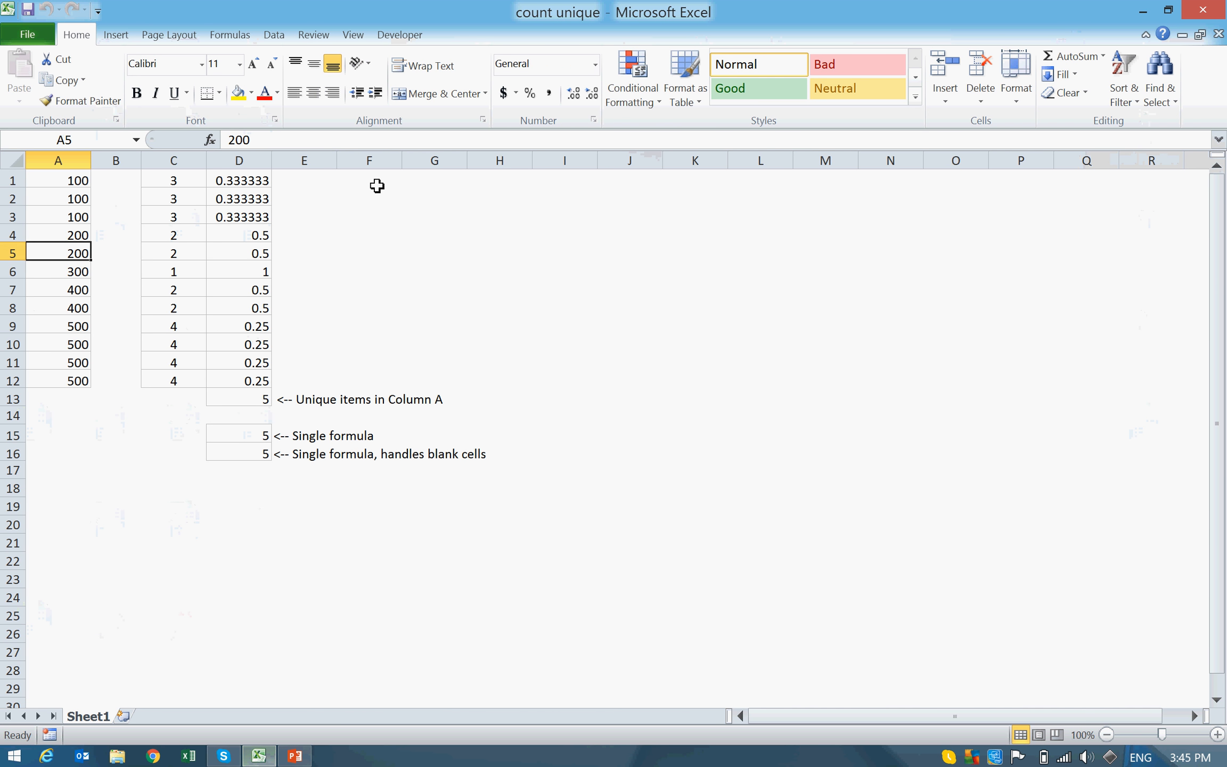
pyautogui.press('Up')
pyautogui.press('Up')
pyautogui.press('Up')
pyautogui.press('Up')
pyautogui.press('Up')
pyautogui.press('Up')
pyautogui.press('Up')
pyautogui.press('Up')
pyautogui.press('Up')
pyautogui.press('Up')
pyautogui.press('Up')
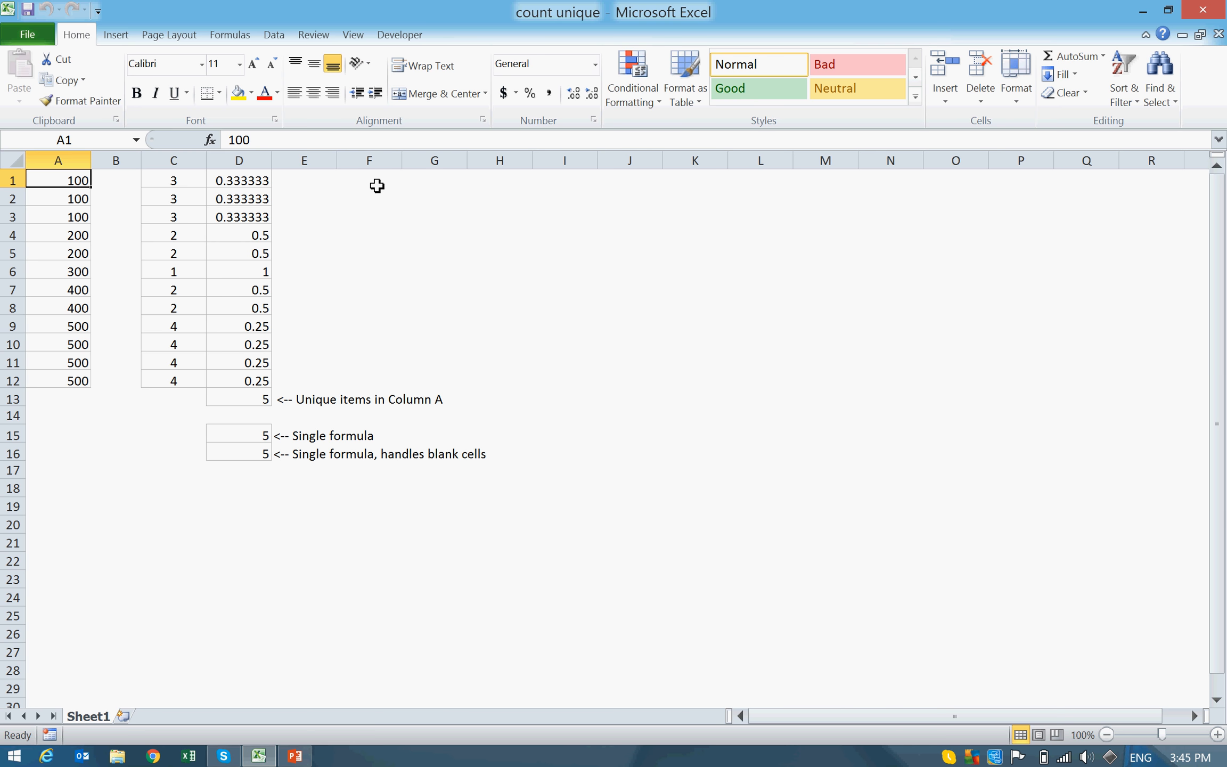
pyautogui.press('Right')
pyautogui.press('Right')
pyautogui.press('Right')
pyautogui.press('Right')
pyautogui.press('Right')
pyautogui.press('Right')
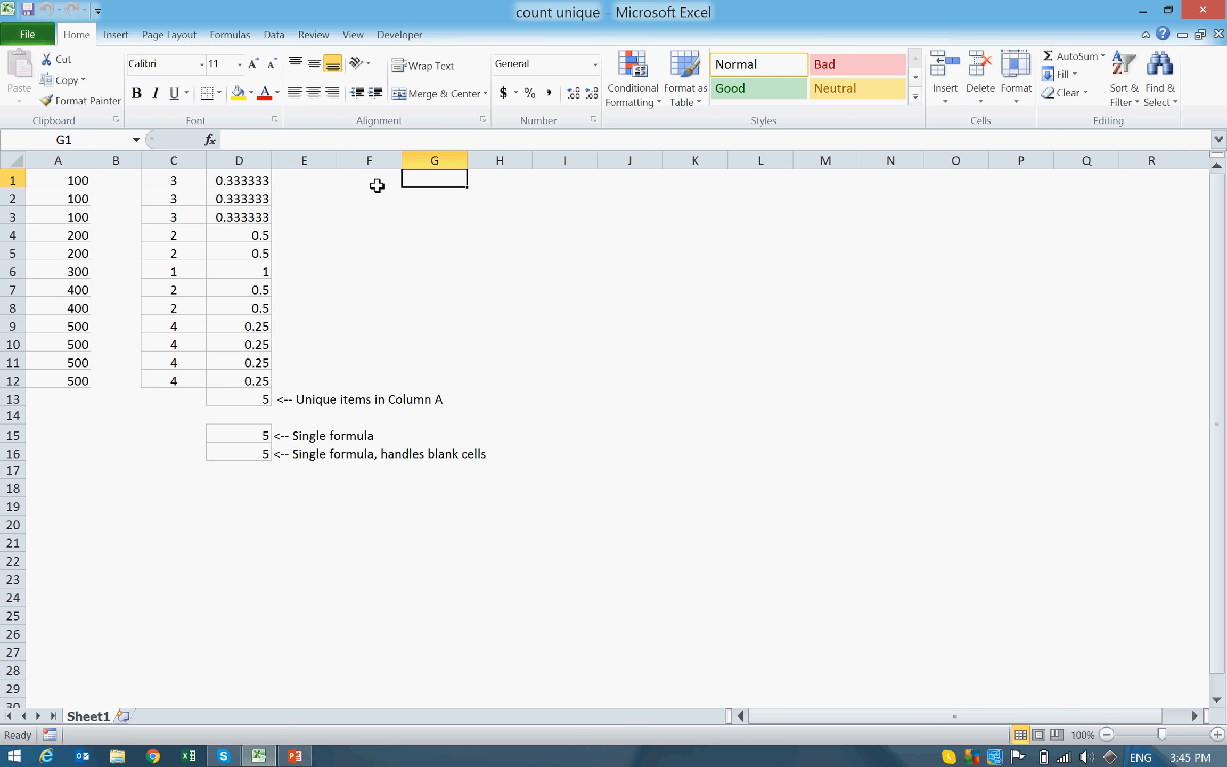
pyautogui.write('=')
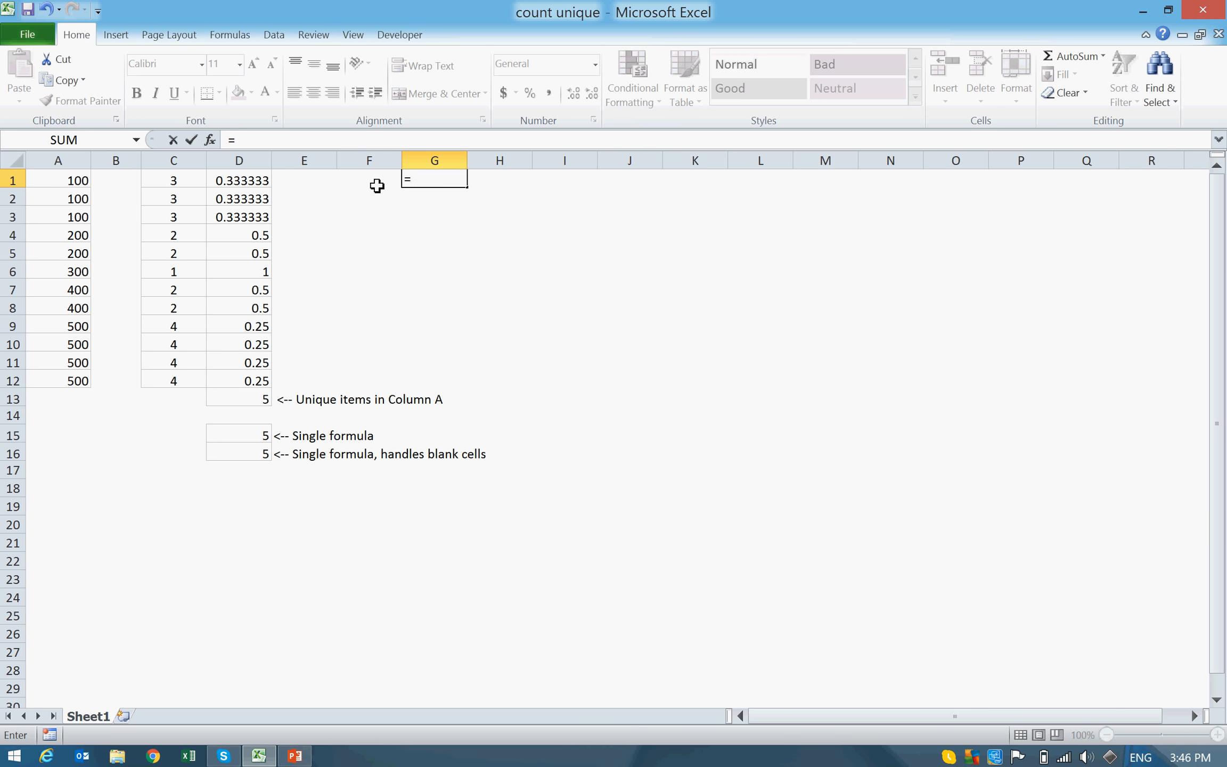
pyautogui.write('COUNT')
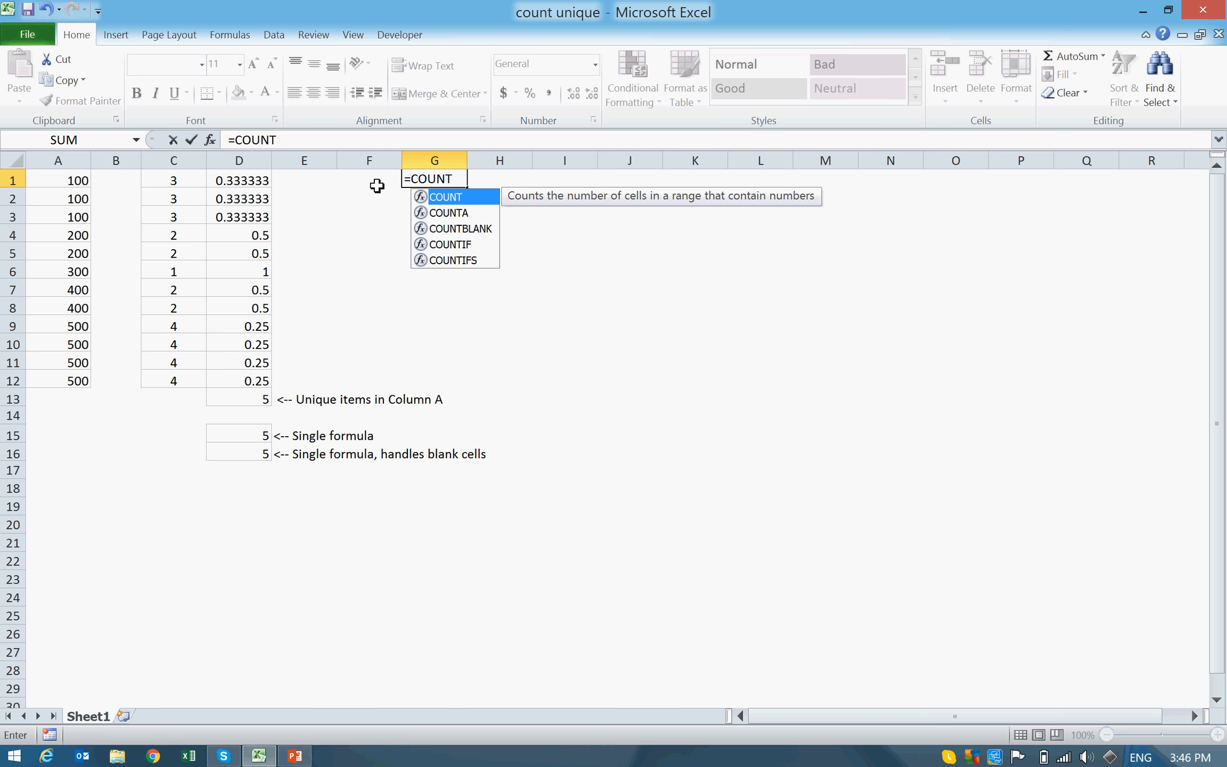
pyautogui.write('I')
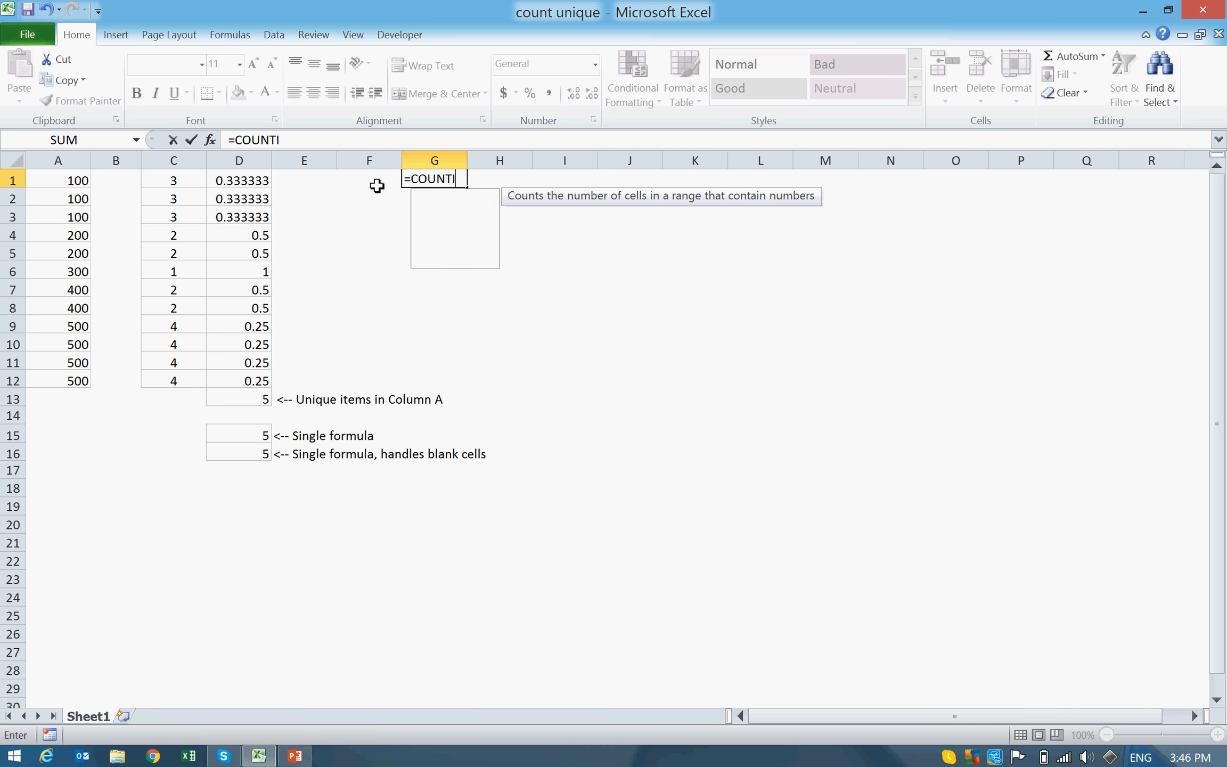
pyautogui.press('BackSpace')
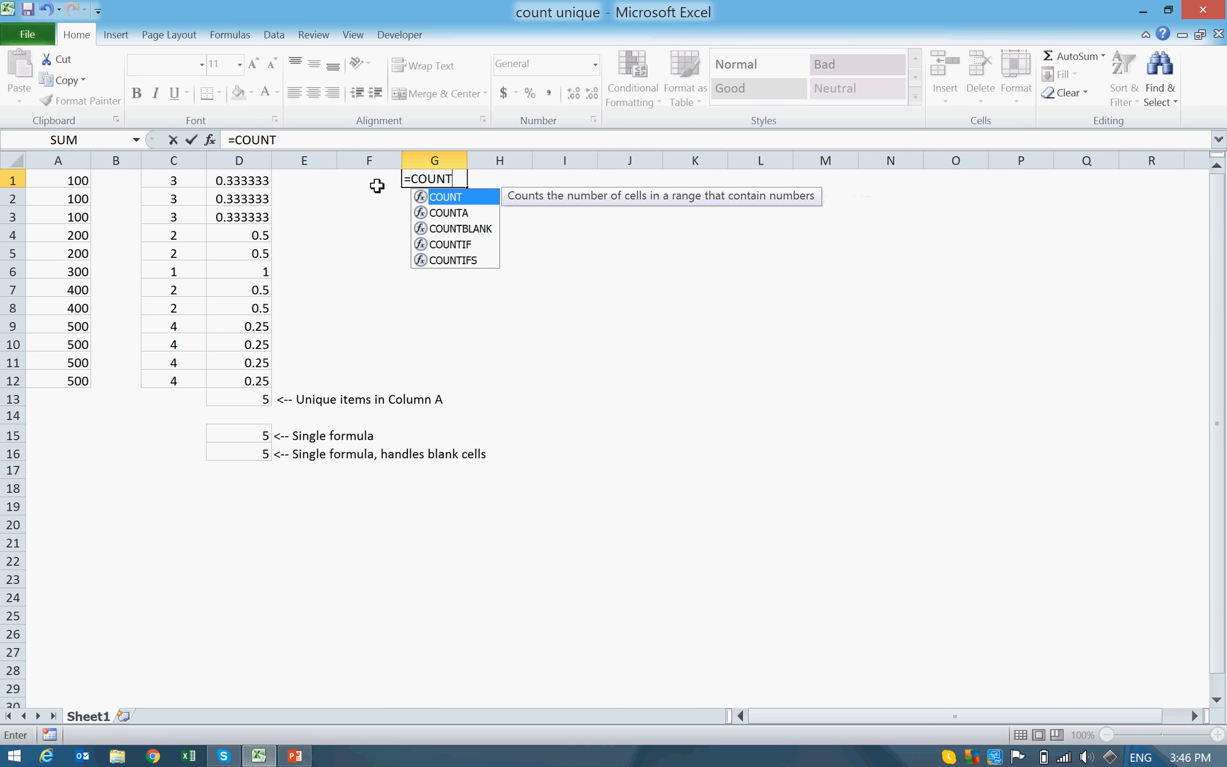
pyautogui.write('U')
pyautogui.press('BackSpace')
pyautogui.press('Escape')
pyautogui.press('Escape')
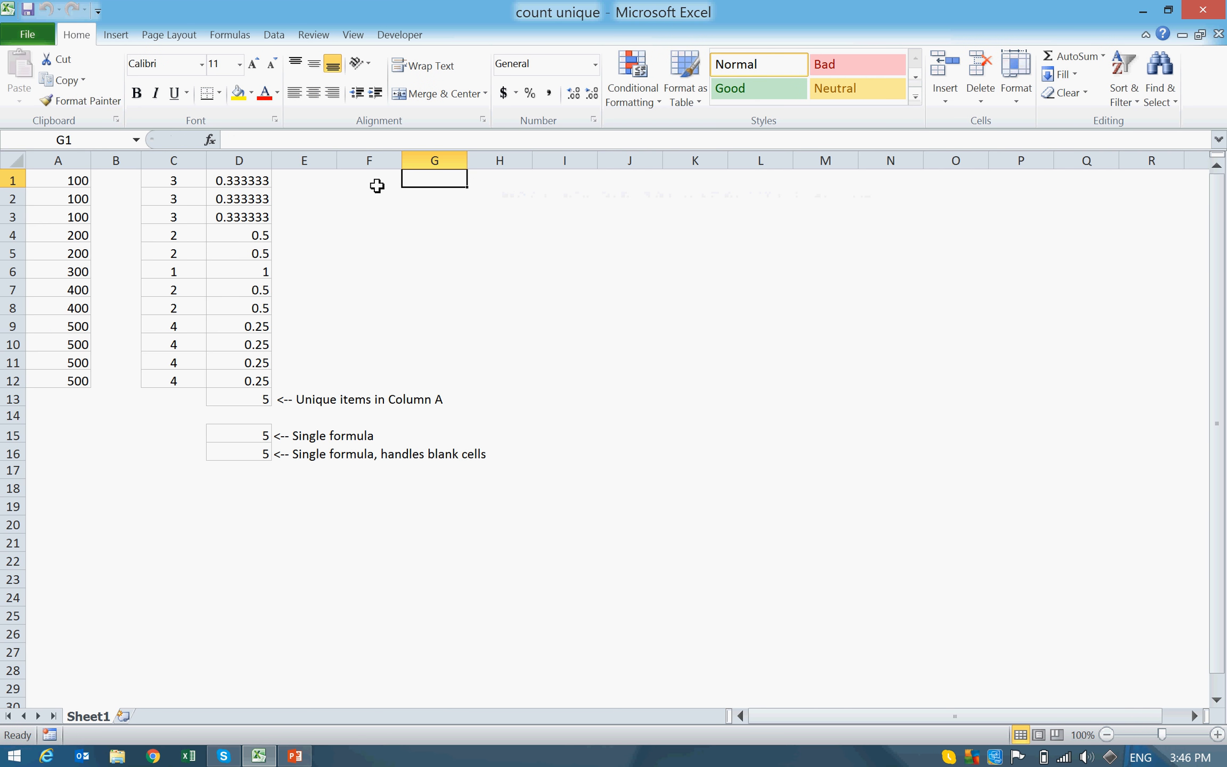
# Step: Highlight the column A data from A1 downward to review the range, and return to cell G1
pyautogui.press('Left')
pyautogui.press('Left')
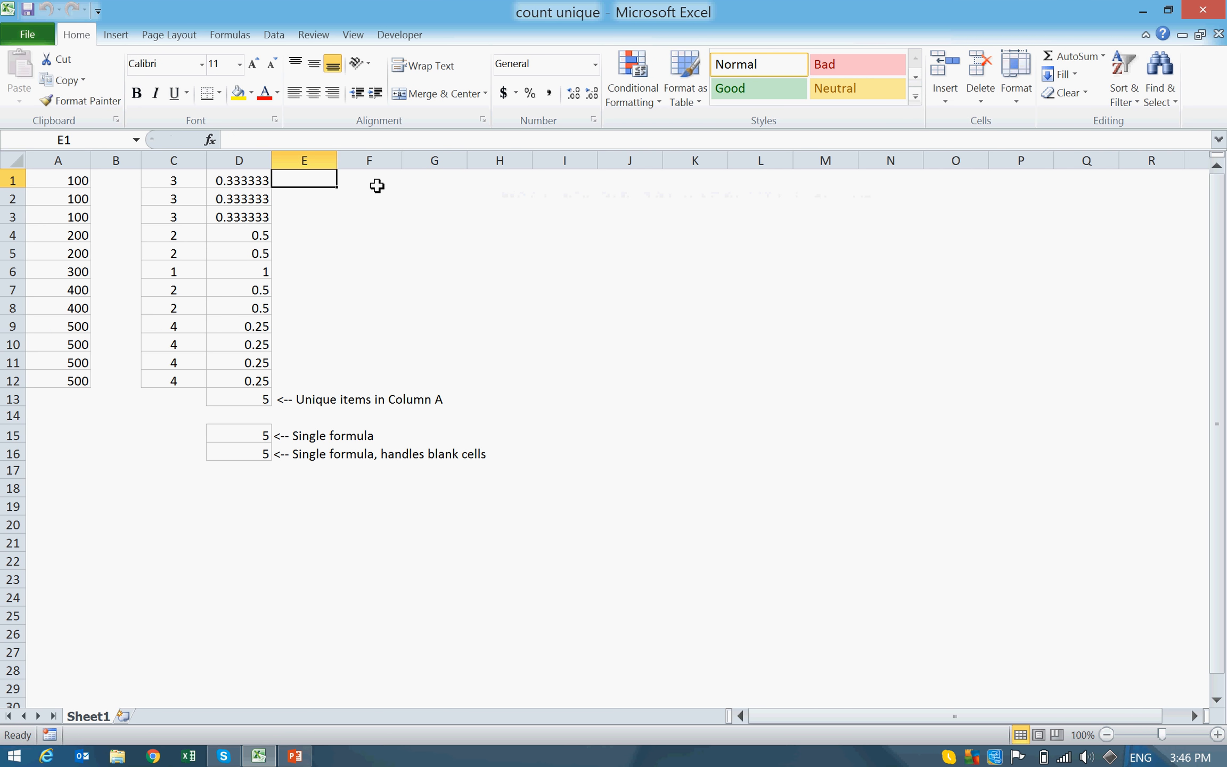
pyautogui.press('Home')
pyautogui.hotkey('shift', 'Down')
pyautogui.hotkey('shift', 'Down')
pyautogui.hotkey('shift', 'Down')
pyautogui.hotkey('shift', 'Down')
pyautogui.hotkey('shift', 'Down')
pyautogui.hotkey('shift', 'Down')
pyautogui.hotkey('shift', 'Down')
pyautogui.hotkey('shift', 'Down')
pyautogui.hotkey('shift', 'Down')
pyautogui.hotkey('shift', 'Down')
pyautogui.hotkey('shift', 'Down')
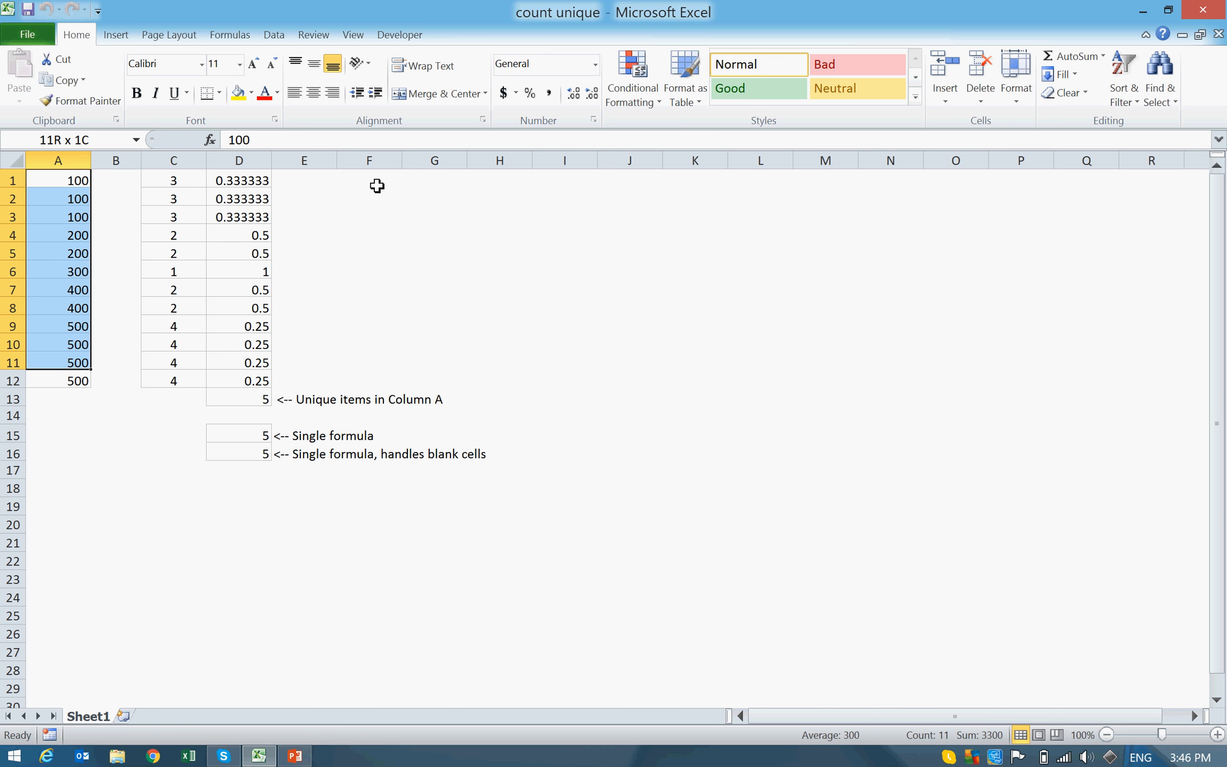
pyautogui.press('Right')
pyautogui.press('Right')
pyautogui.press('Right')
pyautogui.press('Right')
pyautogui.press('Right')
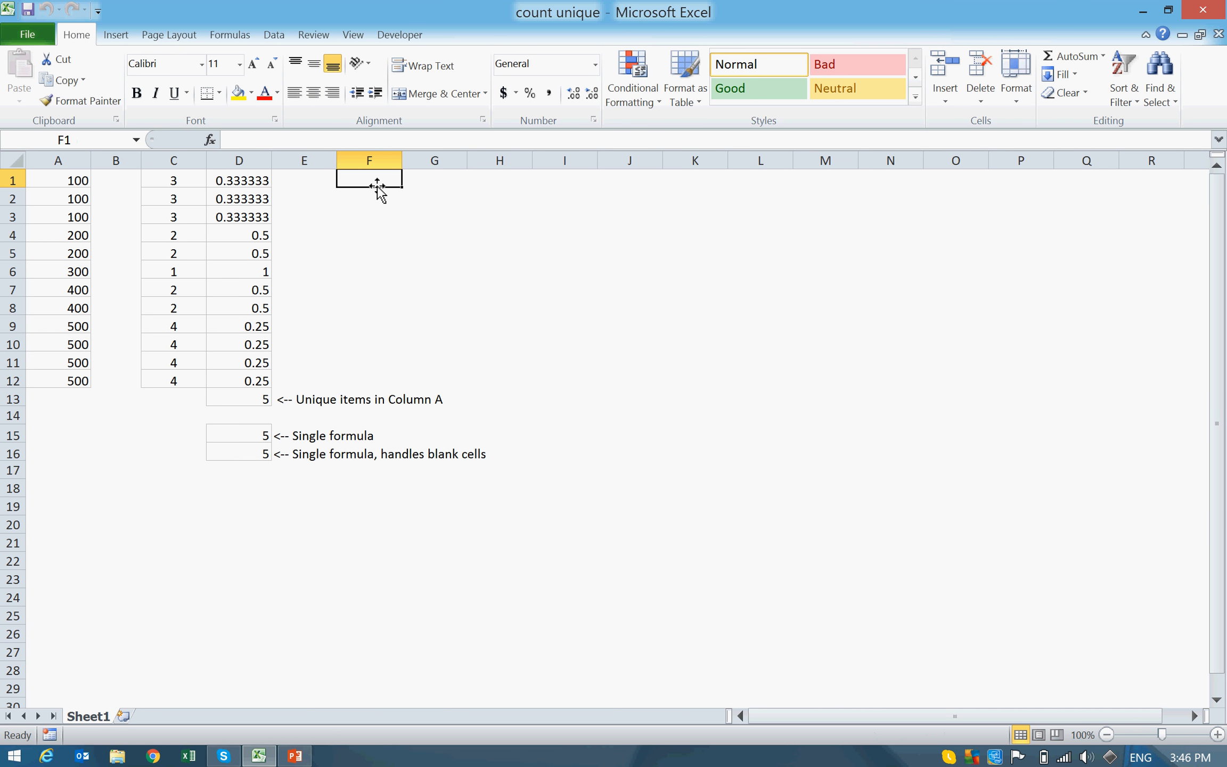
pyautogui.press('Right')
pyautogui.press('Right')
pyautogui.press('Left')
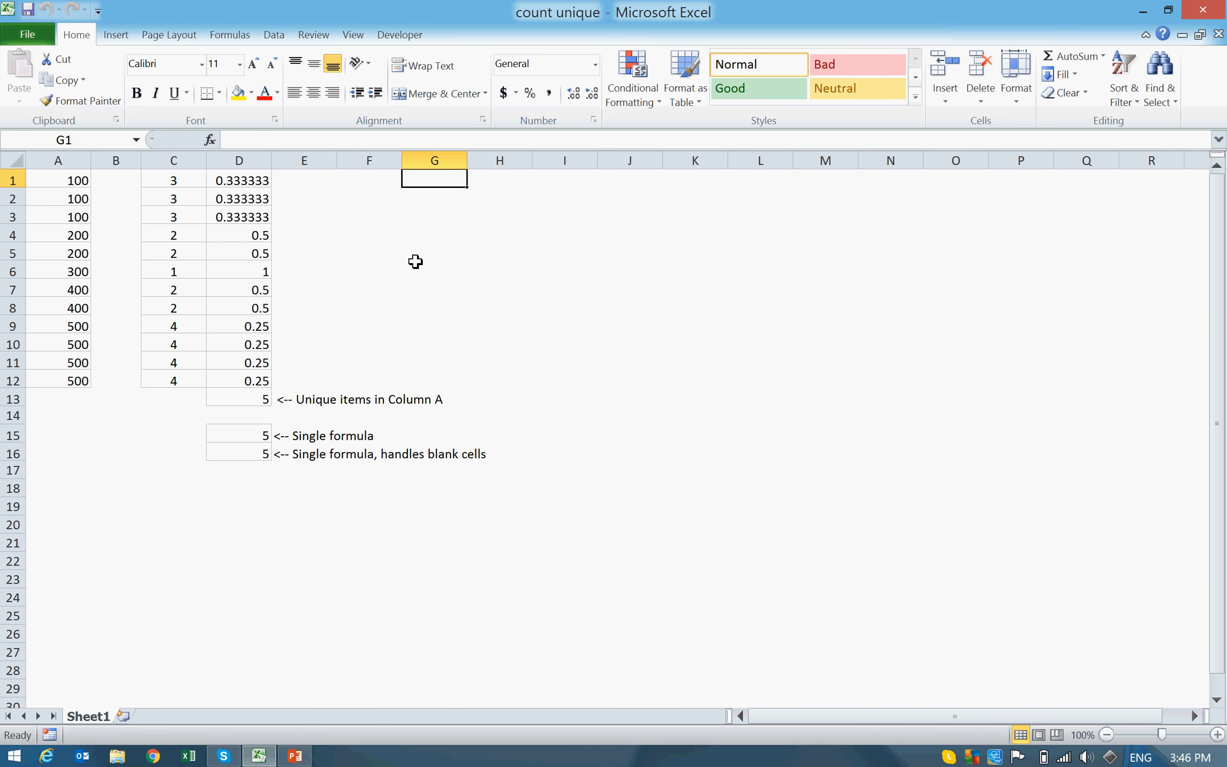
# Step: Go through the column A values from A1 downward to identify the distinct numbers
pyautogui.press('Left')
pyautogui.press('Home')
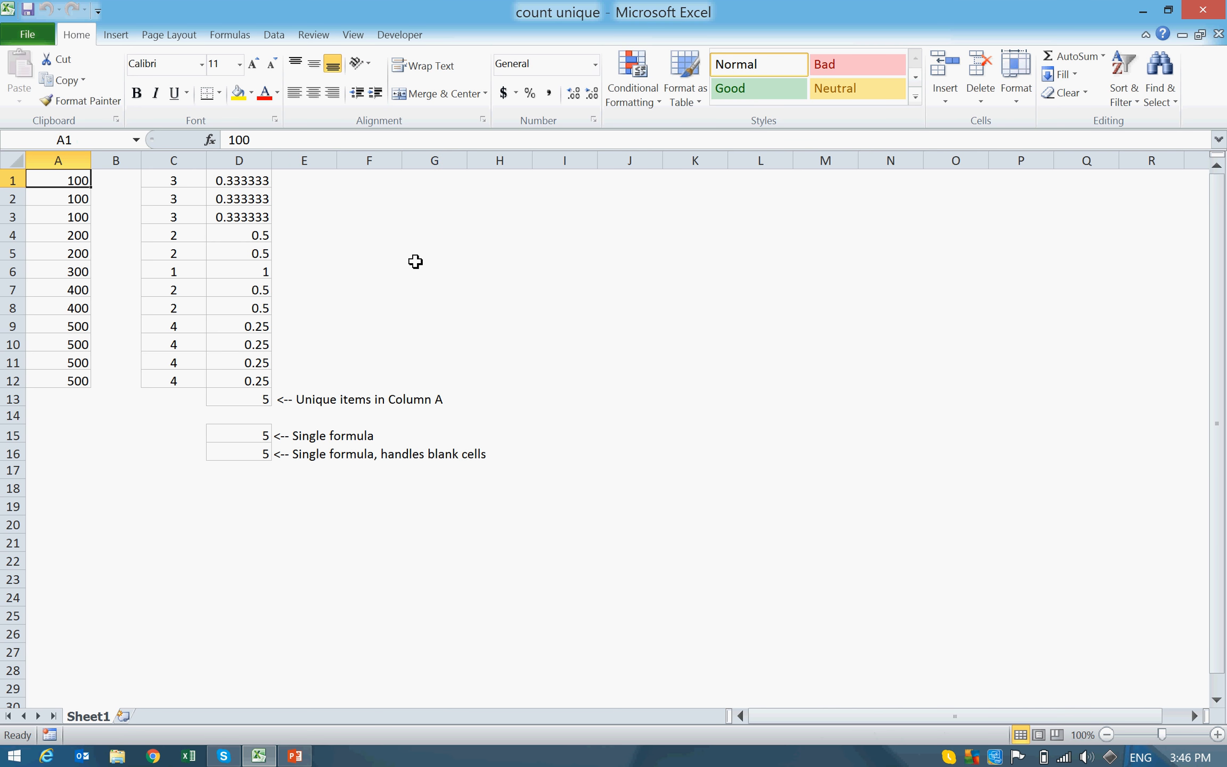
pyautogui.press('Down')
pyautogui.press('Down')
pyautogui.press('Down')
pyautogui.press('Down')
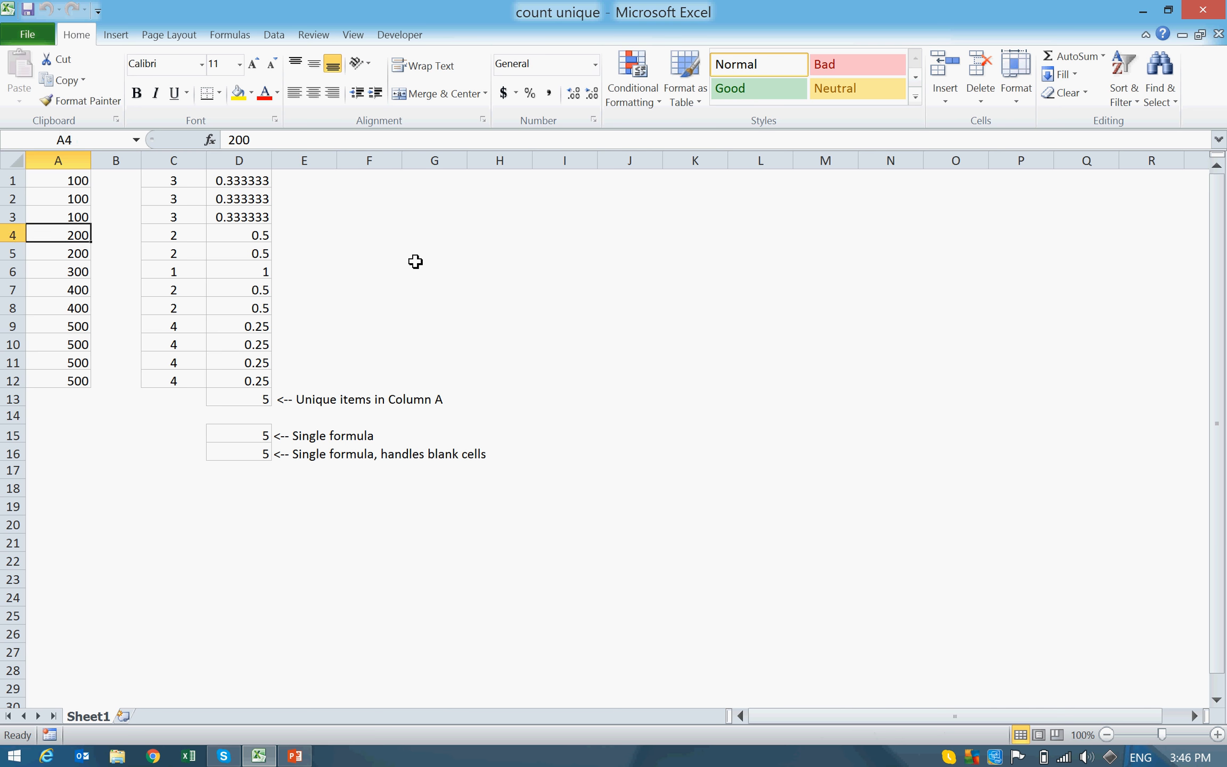
pyautogui.press('Down')
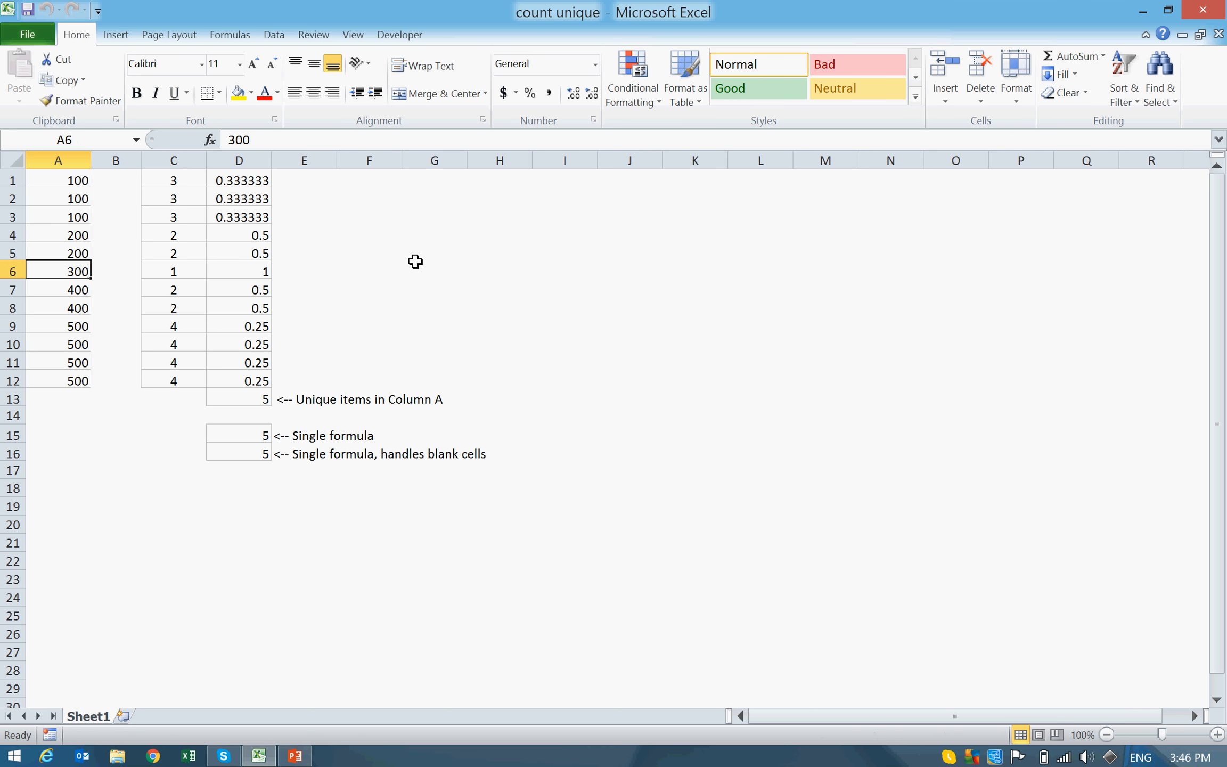
pyautogui.press('Down')
pyautogui.press('Down')
pyautogui.press('Down')
pyautogui.press('Down')
pyautogui.press('Down')
pyautogui.press('Up')
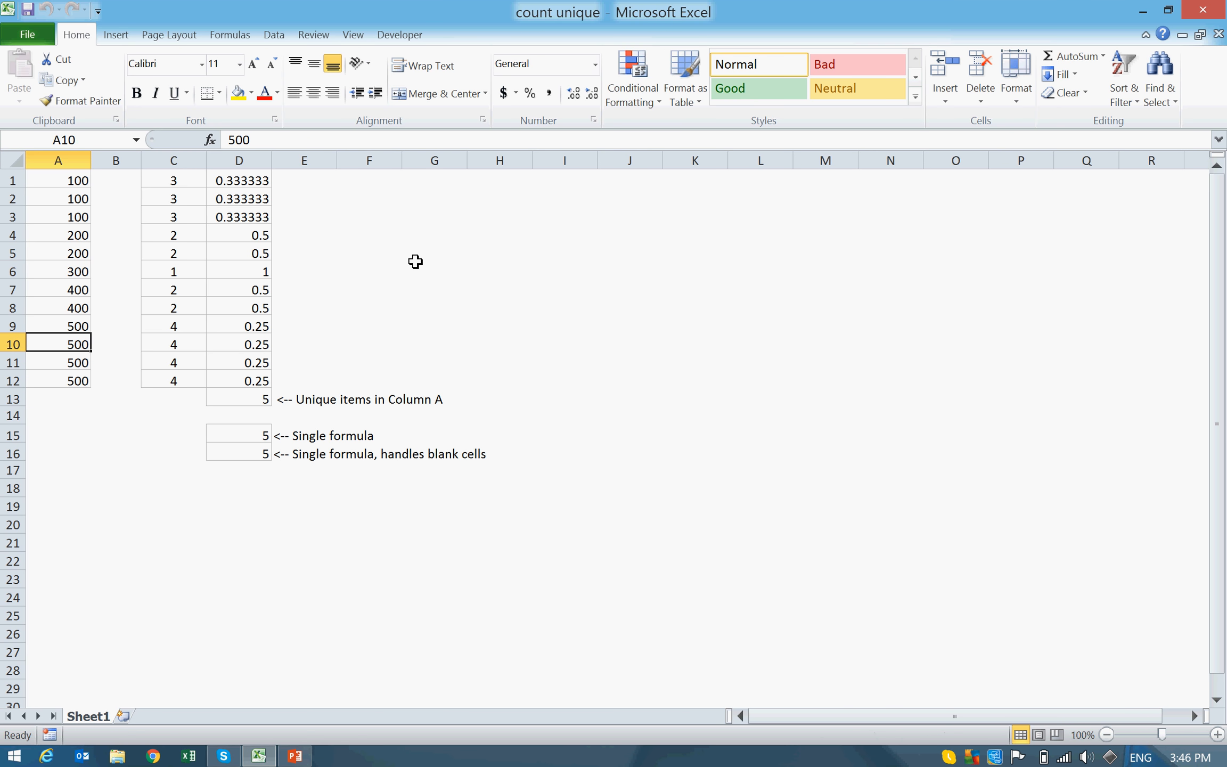
pyautogui.hotkey('ctrl', 'Home')
pyautogui.press('Right')
pyautogui.press('Right')
pyautogui.press('Right')
pyautogui.press('Right')
pyautogui.press('Right')
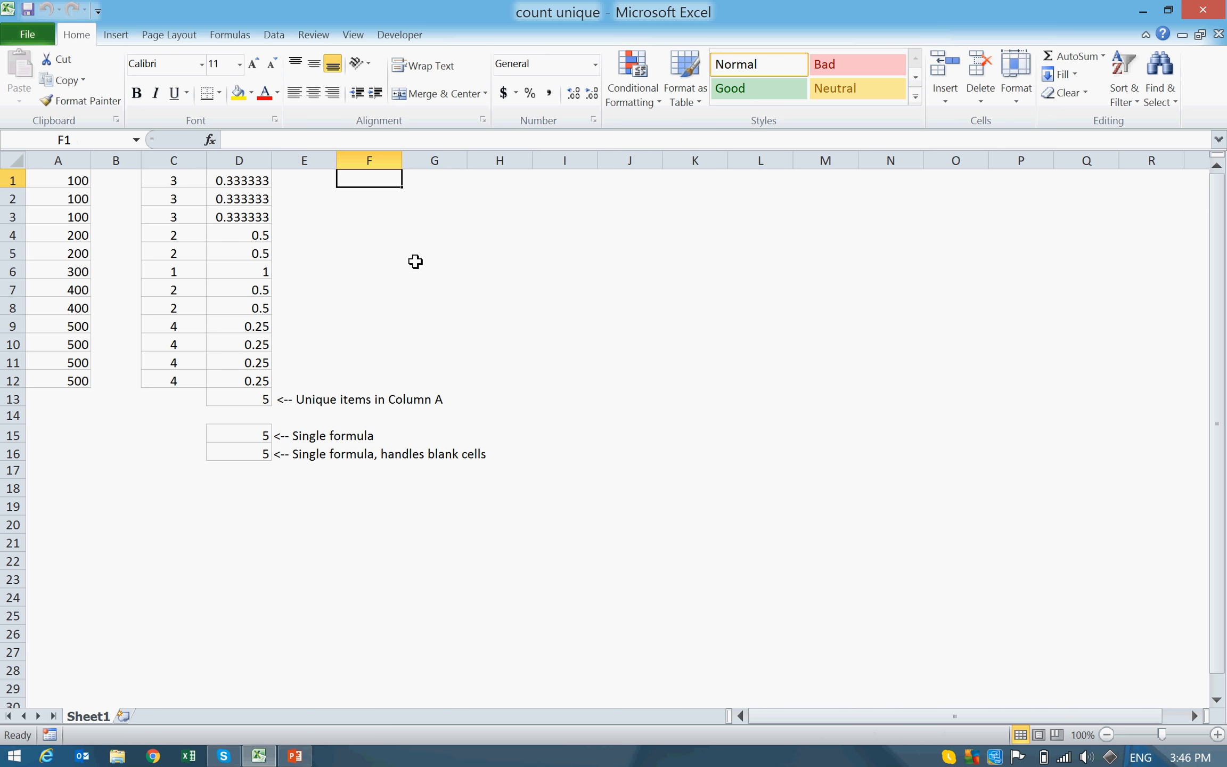
pyautogui.press('Right')
pyautogui.write('=')
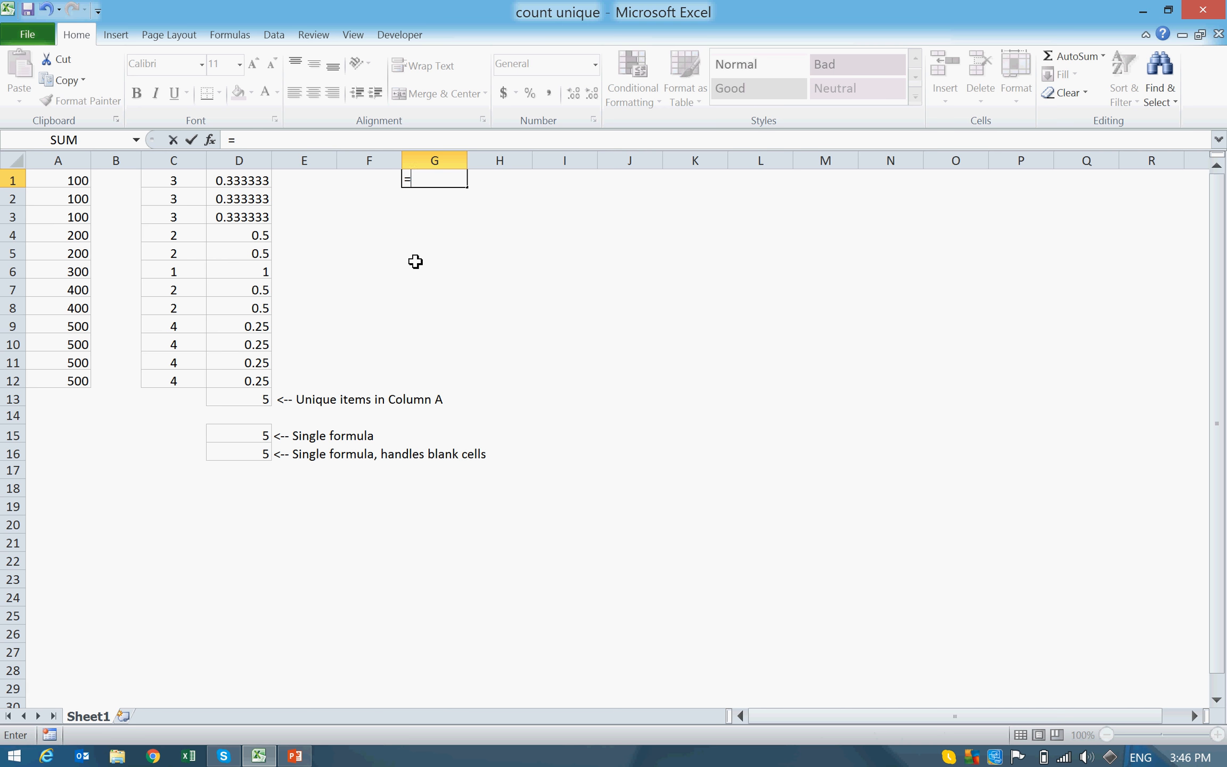
pyautogui.write('1.')
pyautogui.press('BackSpace')
pyautogui.press('BackSpace')
pyautogui.press('Escape')
pyautogui.press('Left')
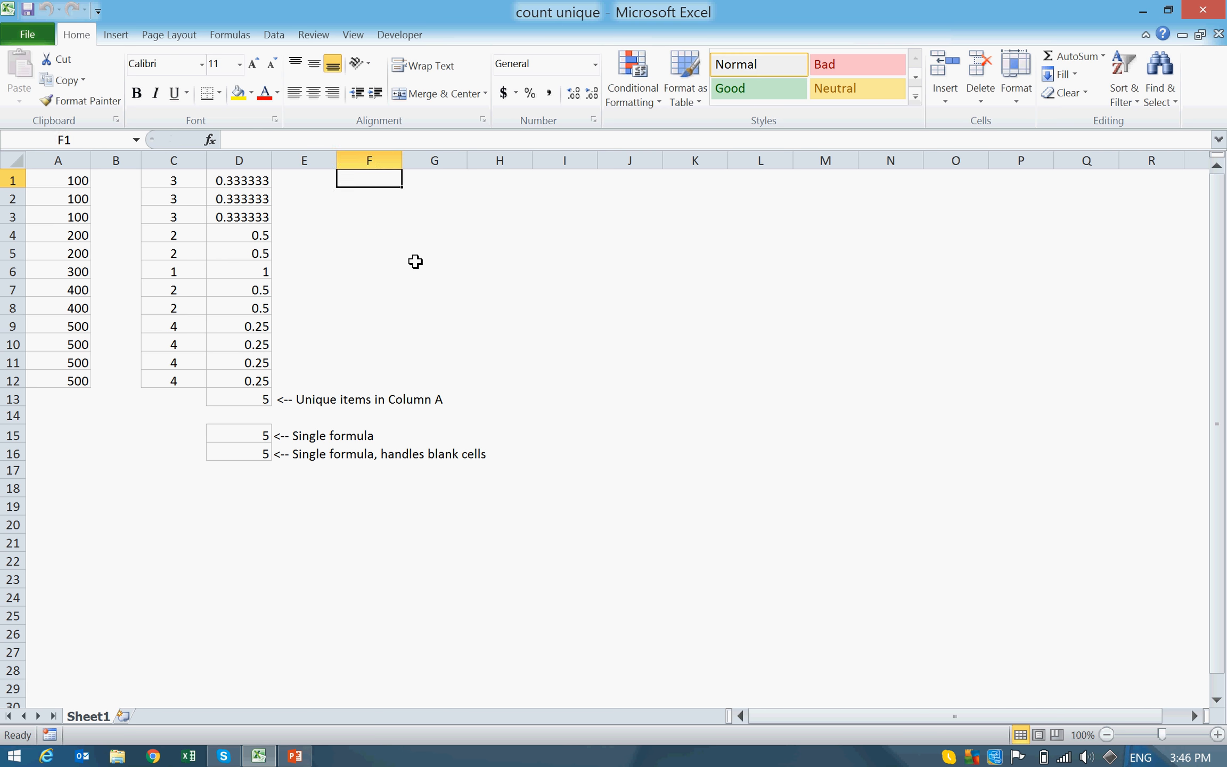
# Step: Start a COUNTIF formula in cell G1 with the column A values A1:A12 (named range Data) as its range
pyautogui.press('Home')
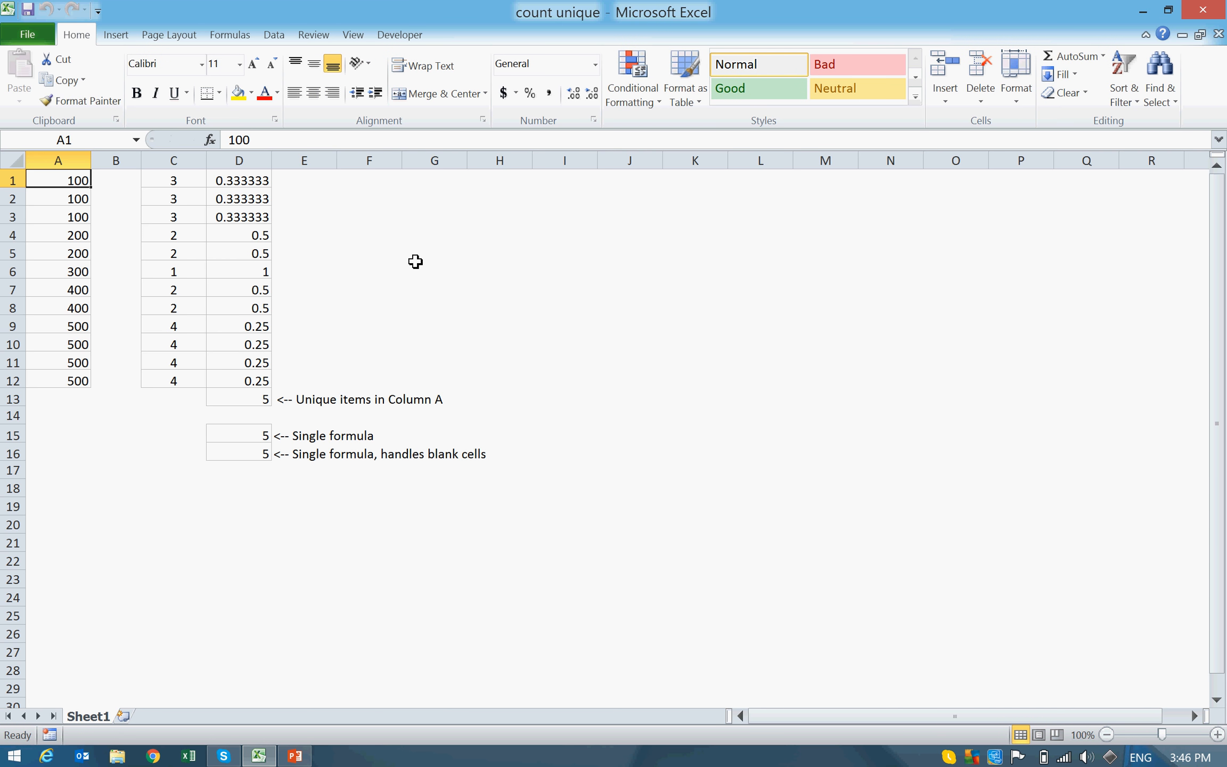
pyautogui.press('Down')
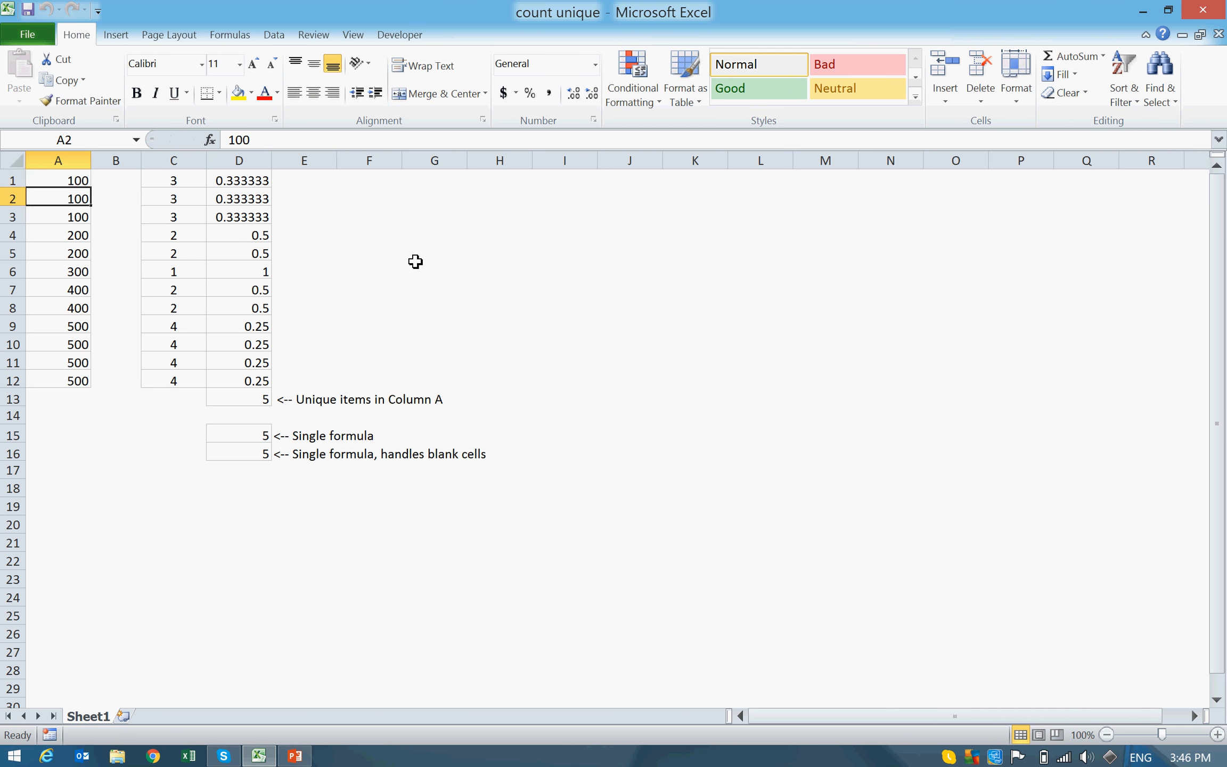
pyautogui.press('Up')
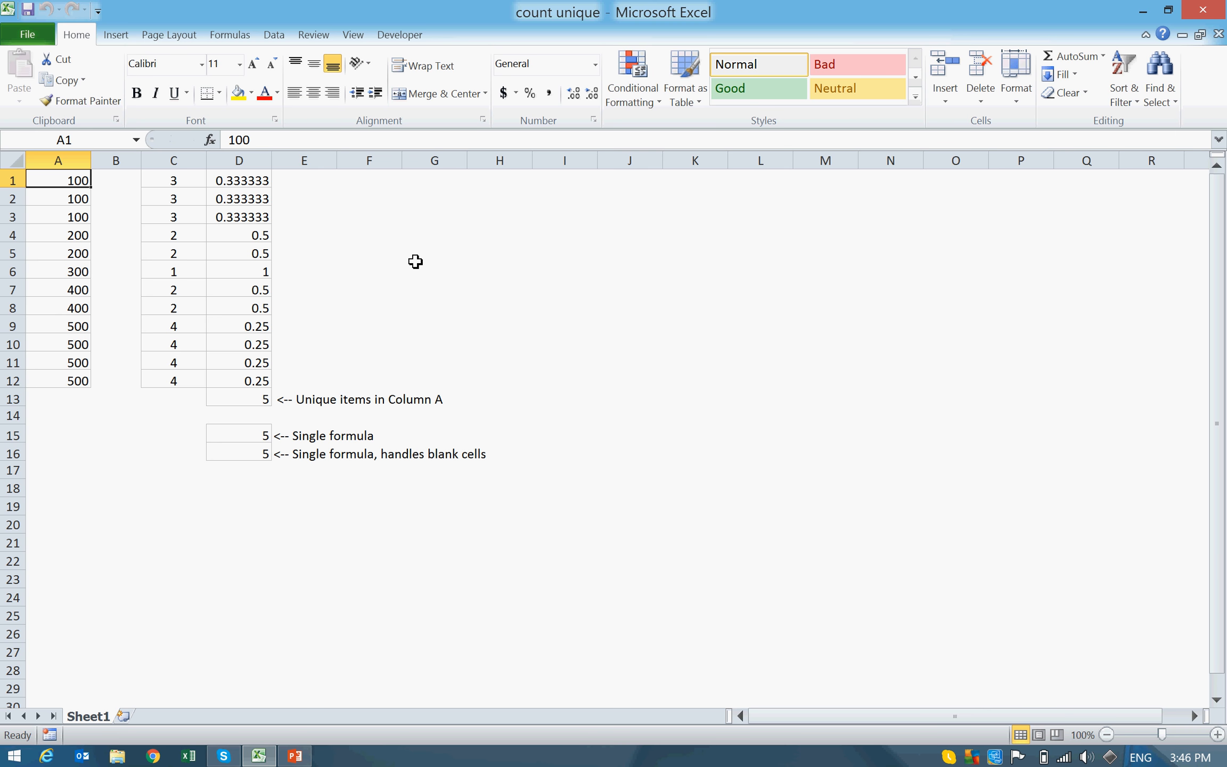
pyautogui.press('Right')
pyautogui.press('Right')
pyautogui.press('Right')
pyautogui.press('Right')
pyautogui.press('Right')
pyautogui.press('Right')
pyautogui.write('=COUNR')
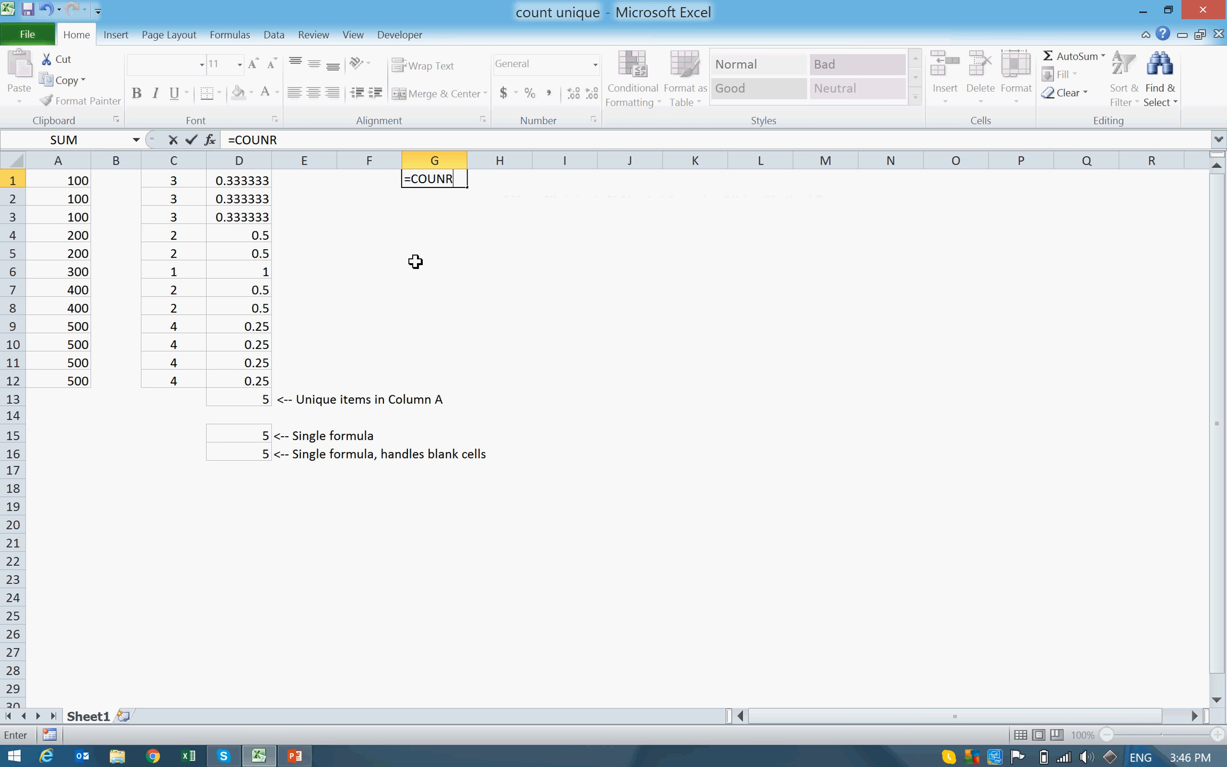
pyautogui.press('BackSpace')
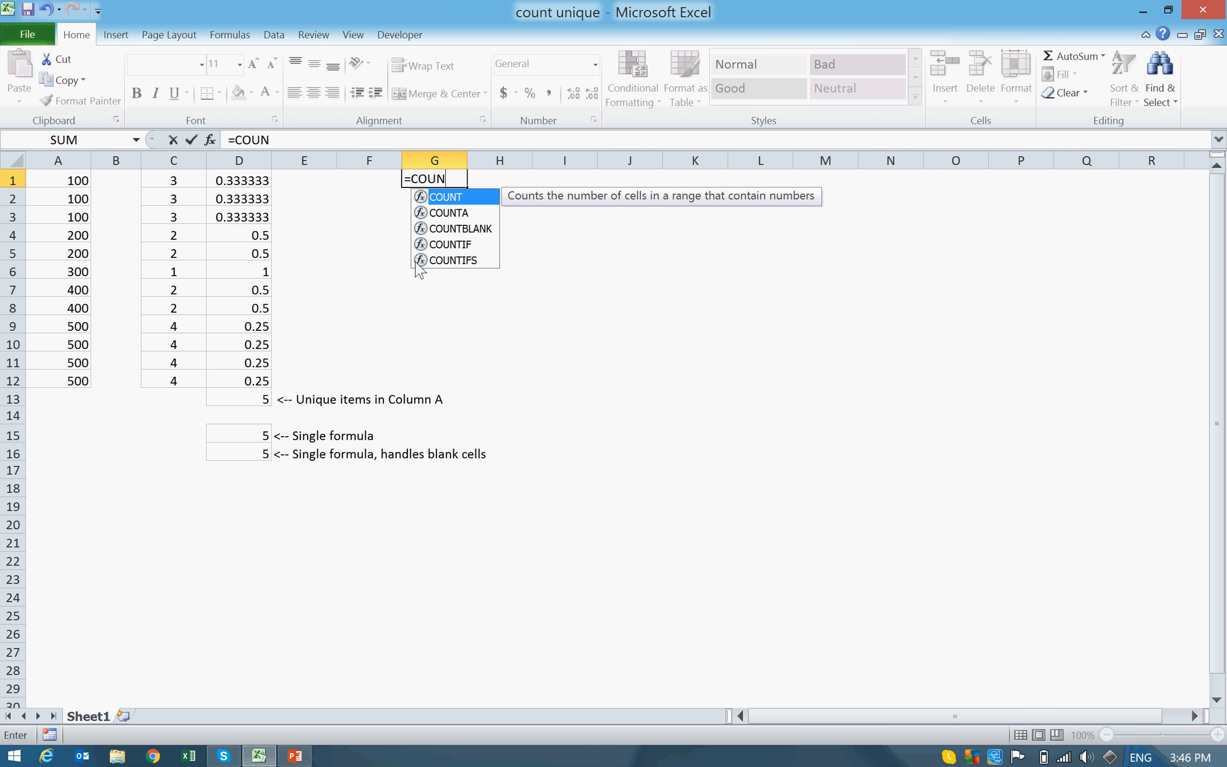
pyautogui.write('TIF(')
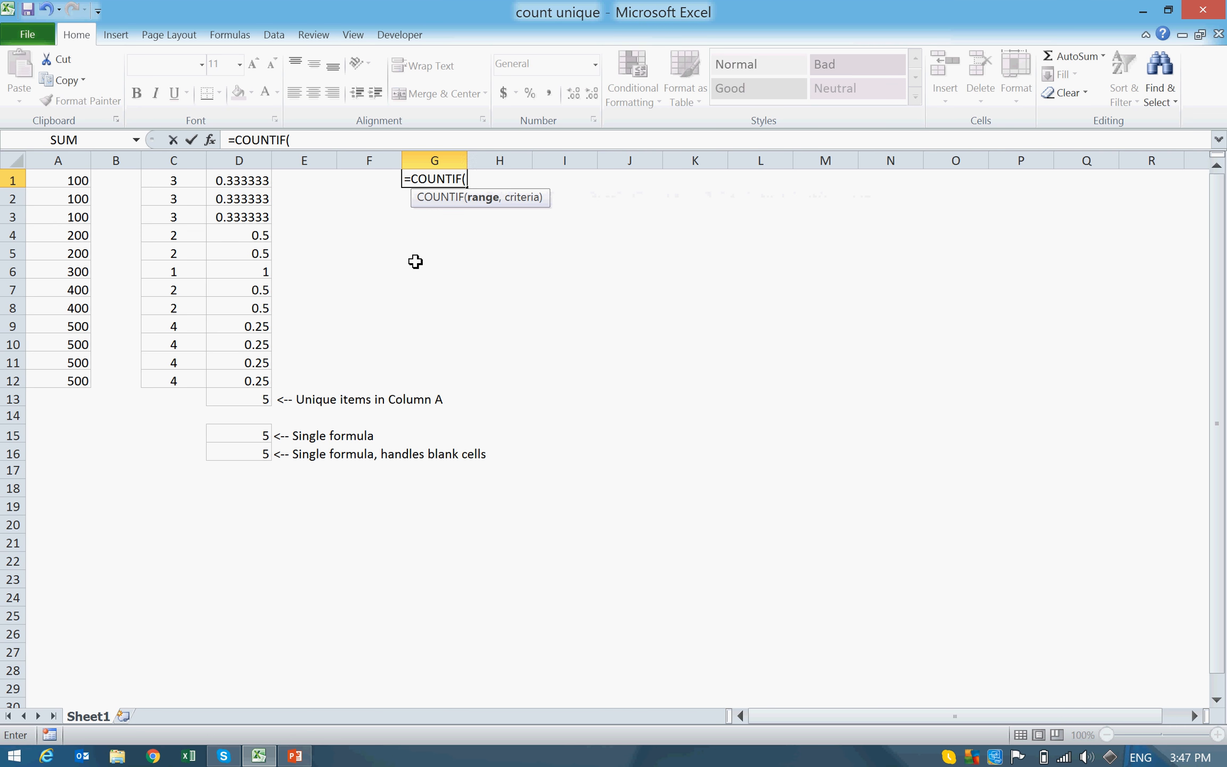
pyautogui.press('Left')
pyautogui.press('Left')
pyautogui.press('Left')
pyautogui.press('Left')
pyautogui.press('Left')
pyautogui.press('Left')
pyautogui.hotkey('ctrl', 'shift', 'Down')
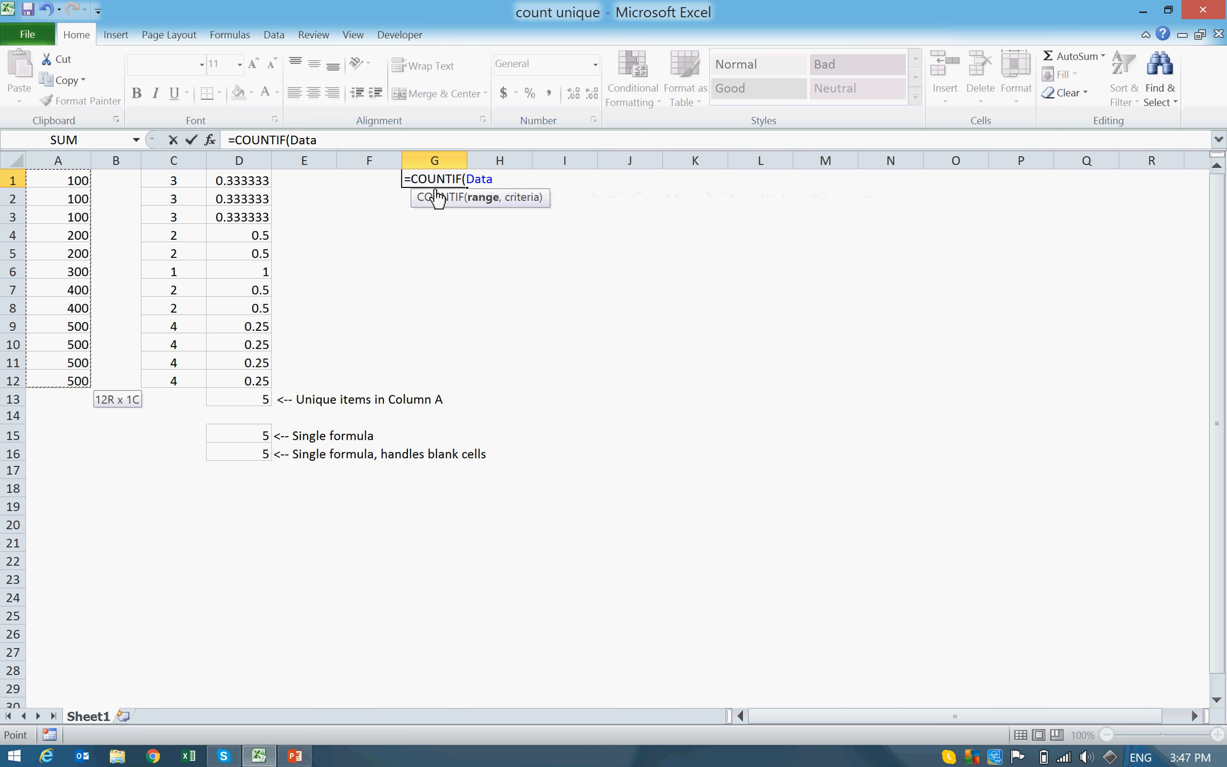
# Step: Complete the G1 formula with A1 as the criteria and enter it as =COUNTIF(Data,A1)
pyautogui.write(',')
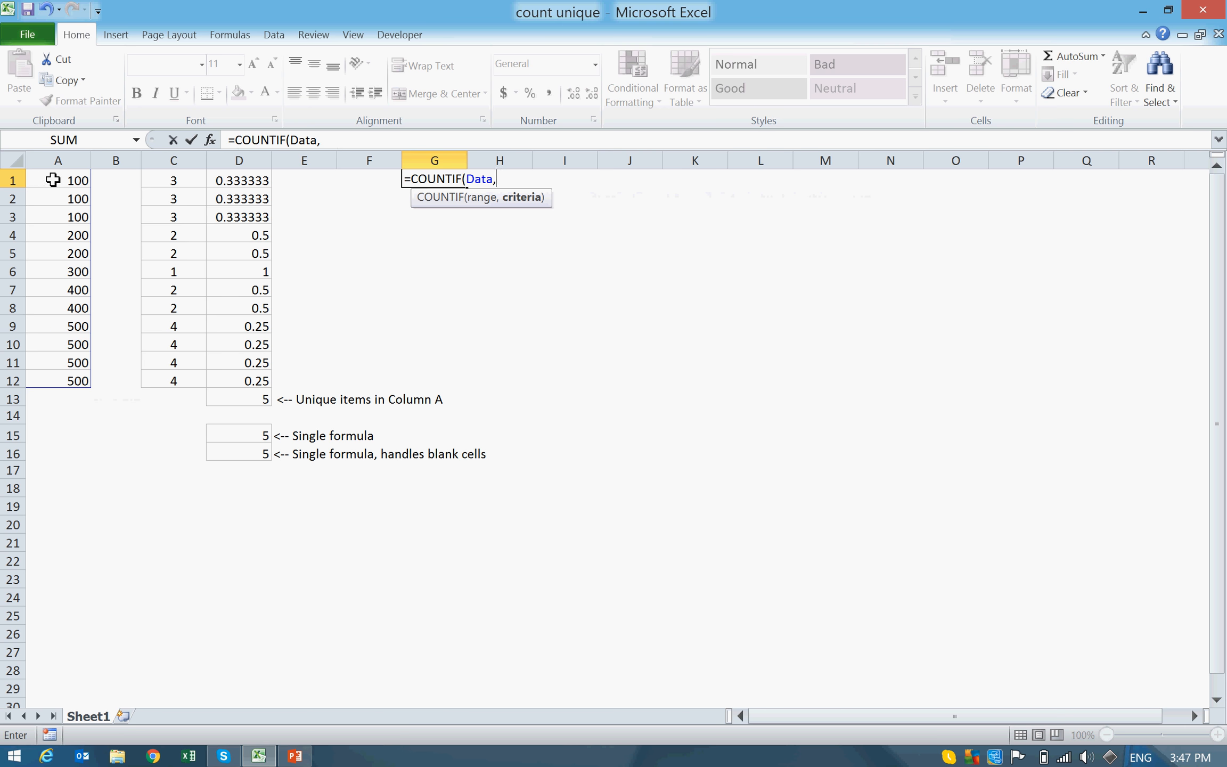
pyautogui.click(52, 179)
pyautogui.write(')')
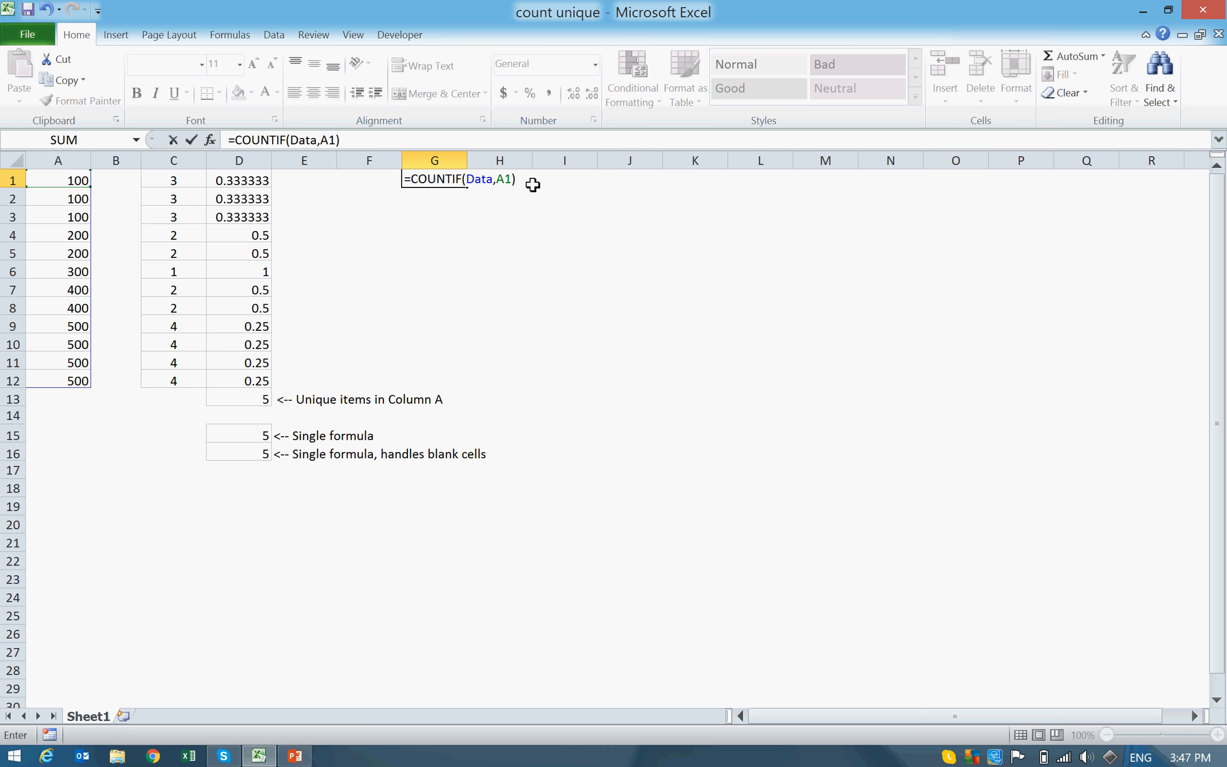
pyautogui.press('Return')
# Step: Fill the COUNTIF formula from G1 down through G12
pyautogui.press('Up')
pyautogui.hotkey('shift', 'Down')
pyautogui.hotkey('shift', 'Down')
pyautogui.hotkey('shift', 'Down')
pyautogui.hotkey('shift', 'Down')
pyautogui.hotkey('shift', 'Down')
pyautogui.hotkey('shift', 'Down')
pyautogui.hotkey('shift', 'Down')
pyautogui.hotkey('shift', 'Down')
pyautogui.hotkey('shift', 'Down')
pyautogui.hotkey('shift', 'Down')
pyautogui.hotkey('shift', 'Down')
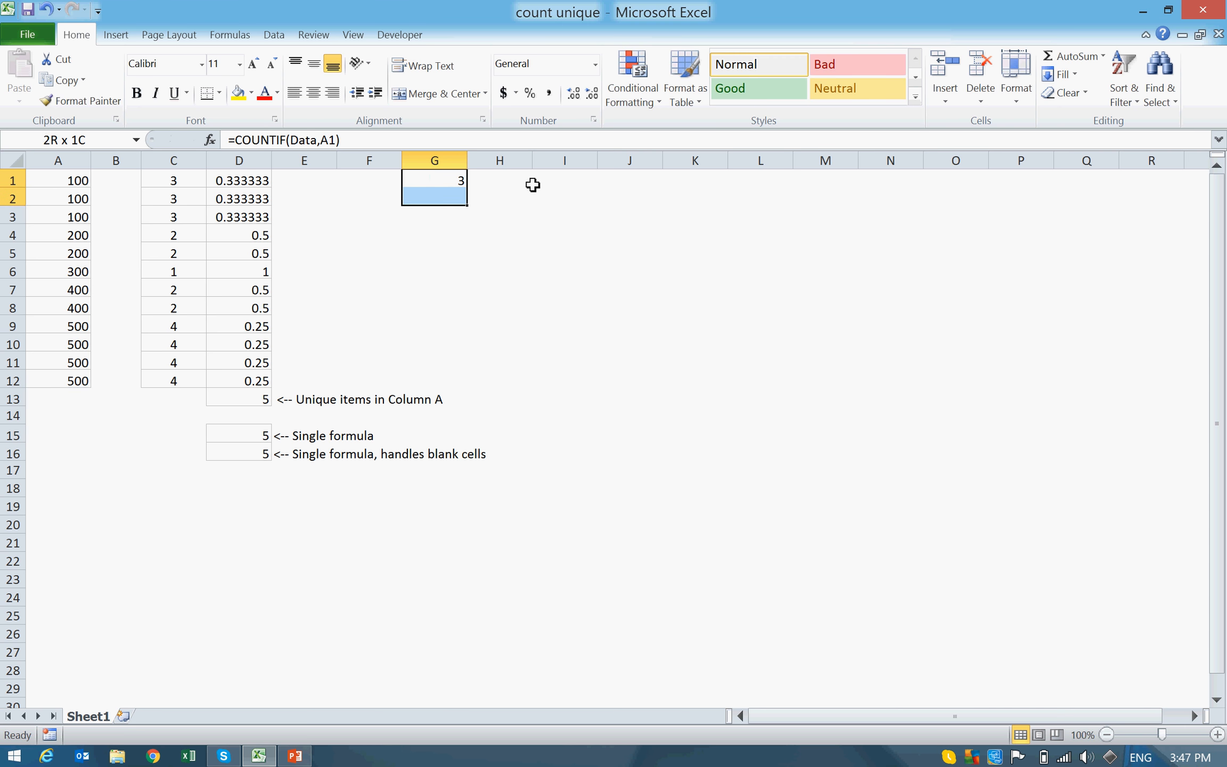
pyautogui.hotkey('ctrl', 'd')
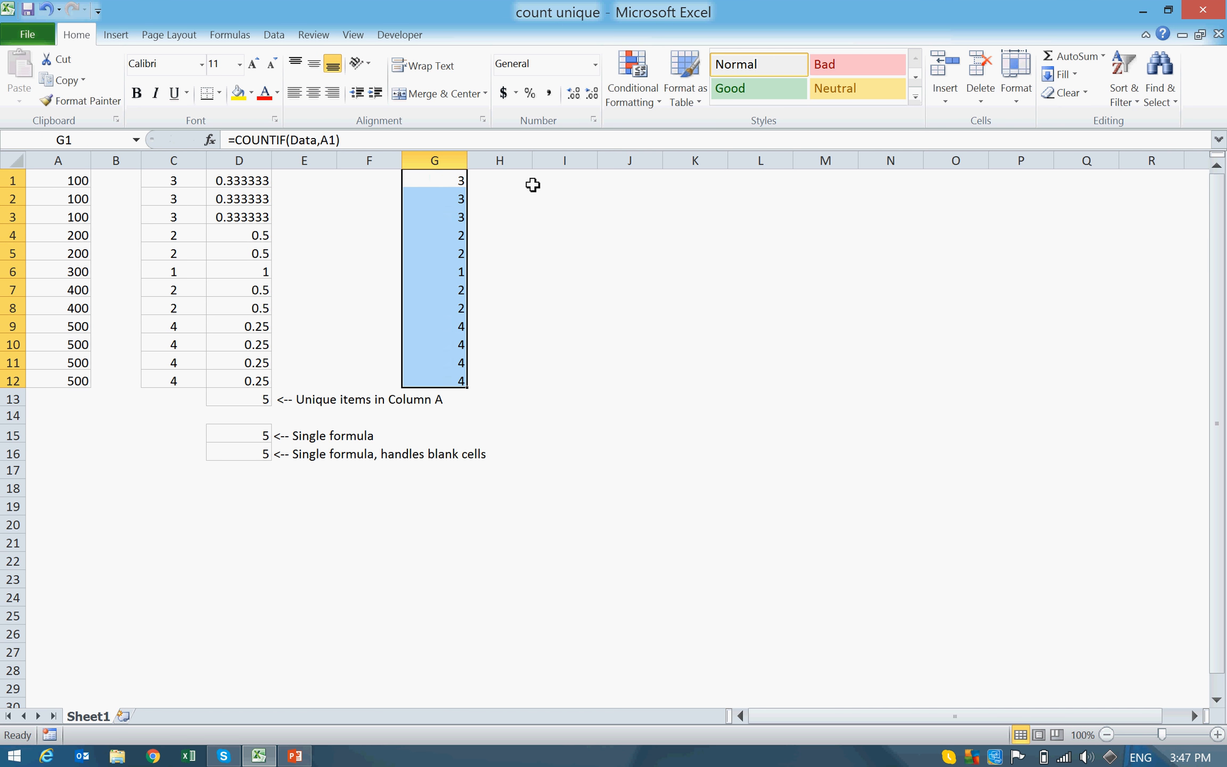
pyautogui.press('Up')
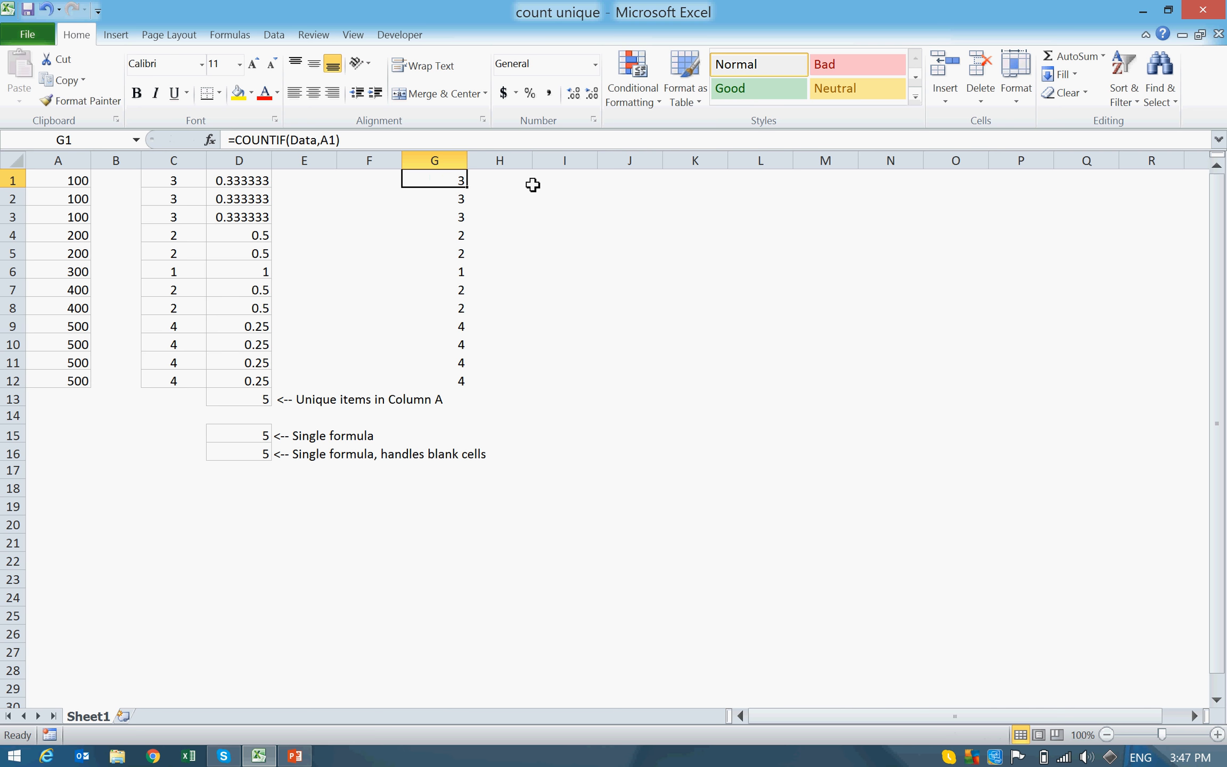
# Step: Compare the column G counts with the matching column A values row by row, and return to G1
pyautogui.press('Down')
pyautogui.press('Left')
pyautogui.press('Left')
pyautogui.press('Left')
pyautogui.press('Left')
pyautogui.press('Left')
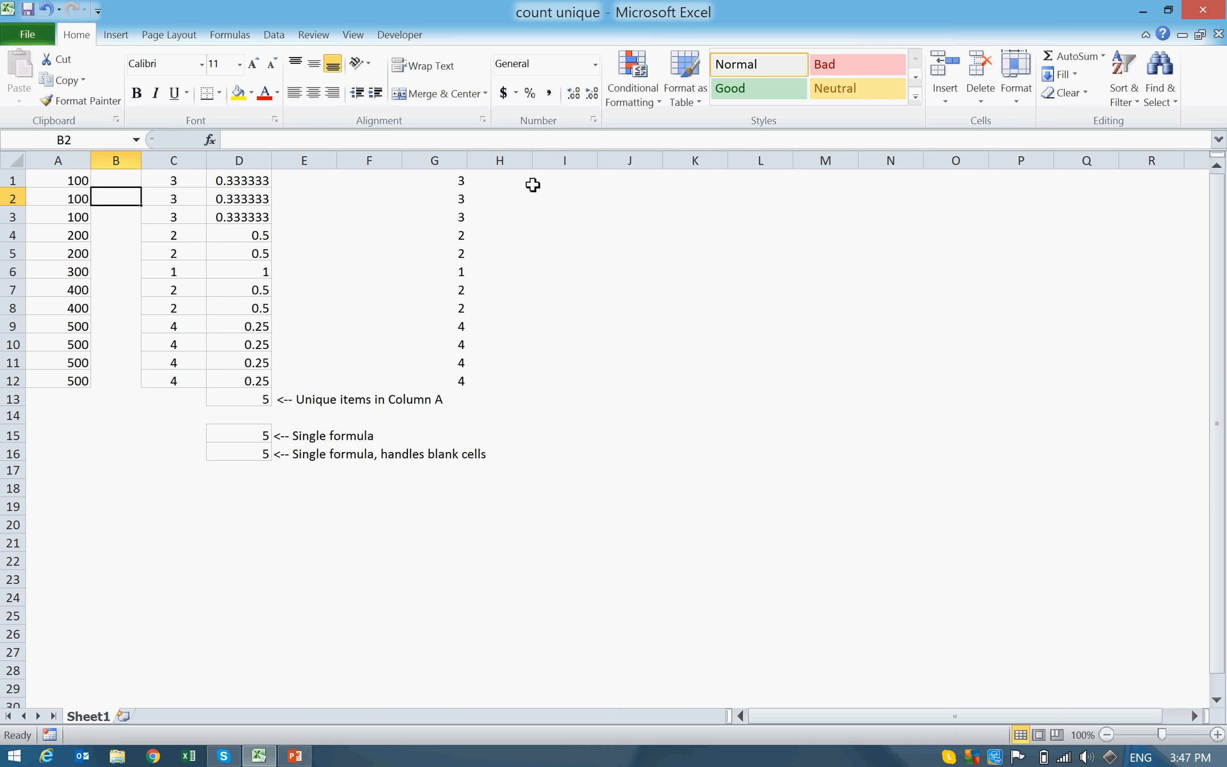
pyautogui.press('Right')
pyautogui.press('Right')
pyautogui.press('Right')
pyautogui.press('Right')
pyautogui.press('Right')
pyautogui.press('Down')
pyautogui.press('Down')
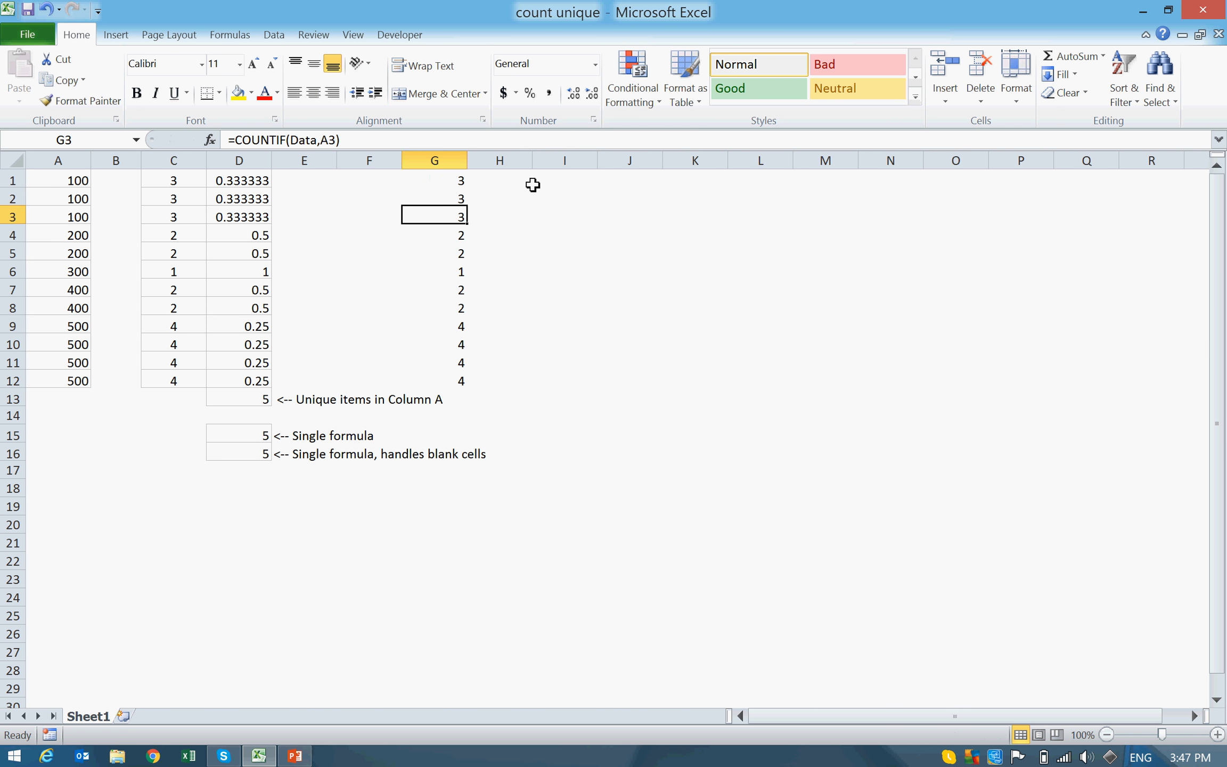
pyautogui.press('Left')
pyautogui.press('Left')
pyautogui.press('Left')
pyautogui.press('Left')
pyautogui.press('Right')
pyautogui.press('Right')
pyautogui.press('Right')
pyautogui.press('Right')
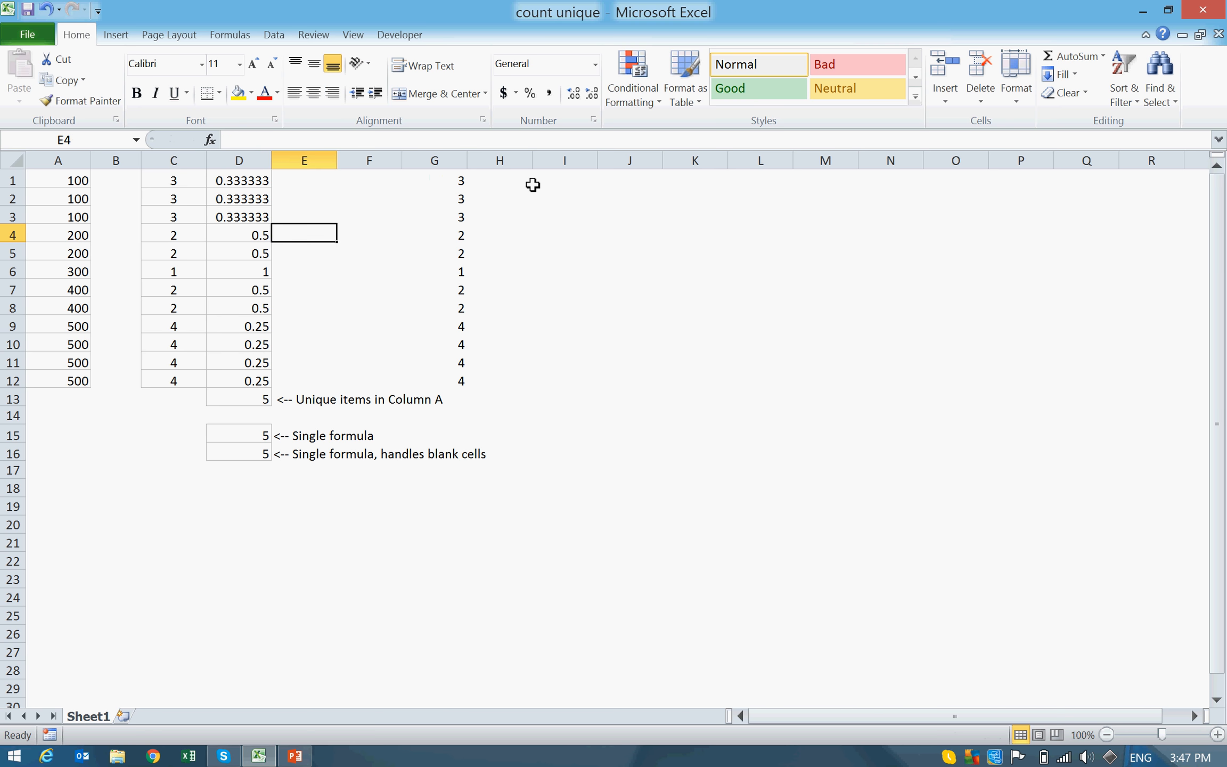
pyautogui.press('Down')
pyautogui.press('Down')
pyautogui.press('Down')
pyautogui.press('Down')
pyautogui.press('Down')
pyautogui.press('Down')
pyautogui.press('Down')
pyautogui.press('Down')
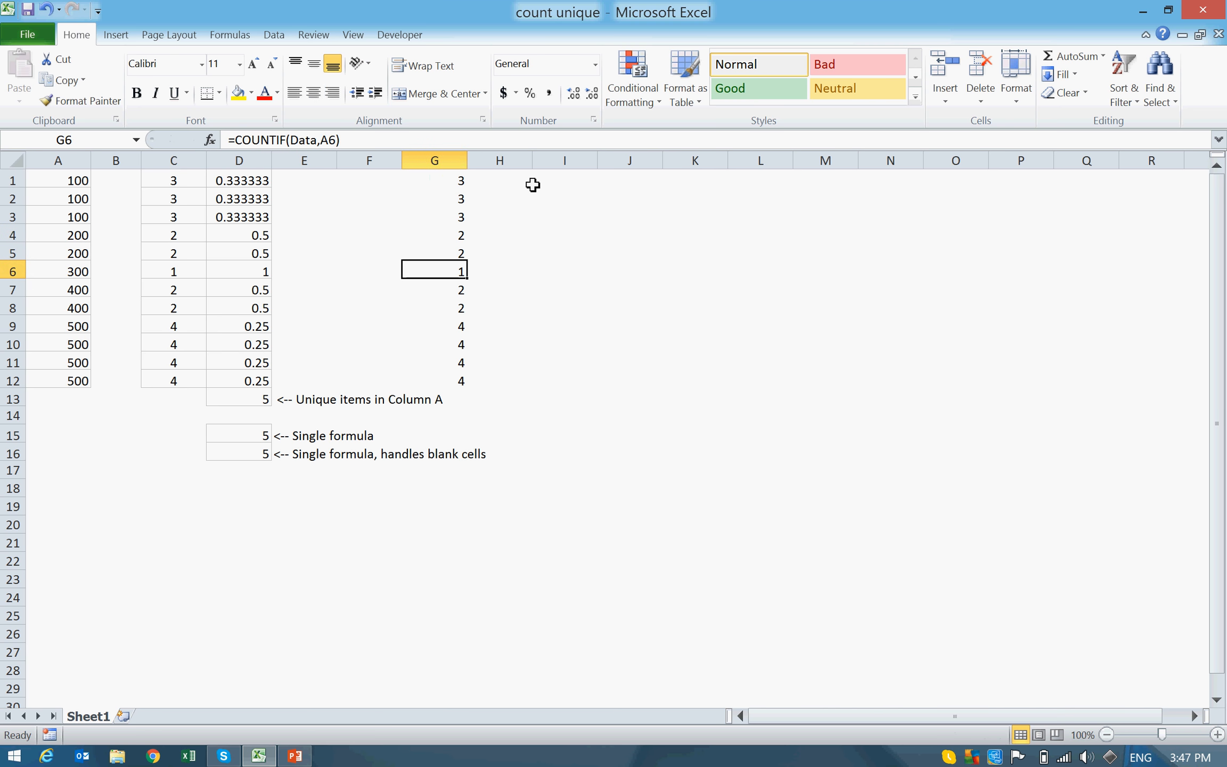
pyautogui.press('Up')
pyautogui.press('Up')
pyautogui.press('Up')
pyautogui.press('Up')
pyautogui.press('Up')
pyautogui.press('Up')
pyautogui.press('Up')
pyautogui.press('Up')
pyautogui.press('Up')
pyautogui.press('Up')
pyautogui.press('Up')
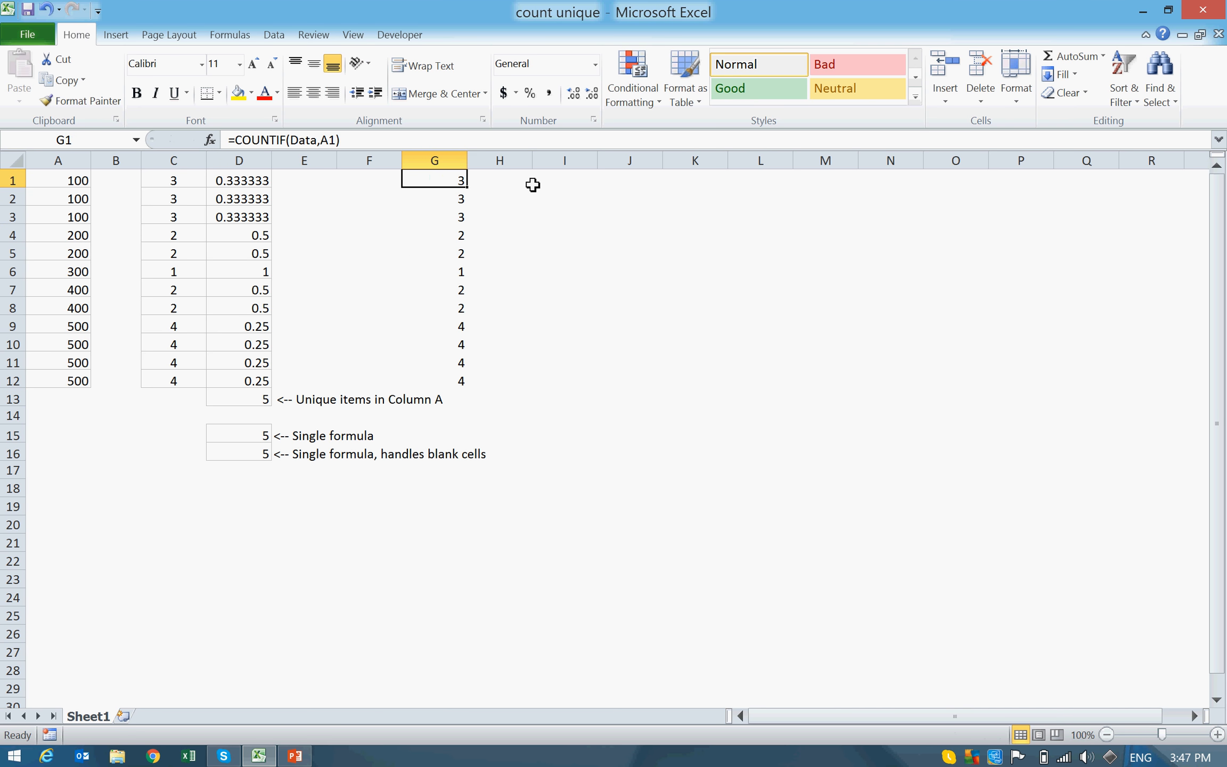
# Step: Enter =1/G1 in cell H1 to calculate the reciprocal of the first count
pyautogui.press('Right')
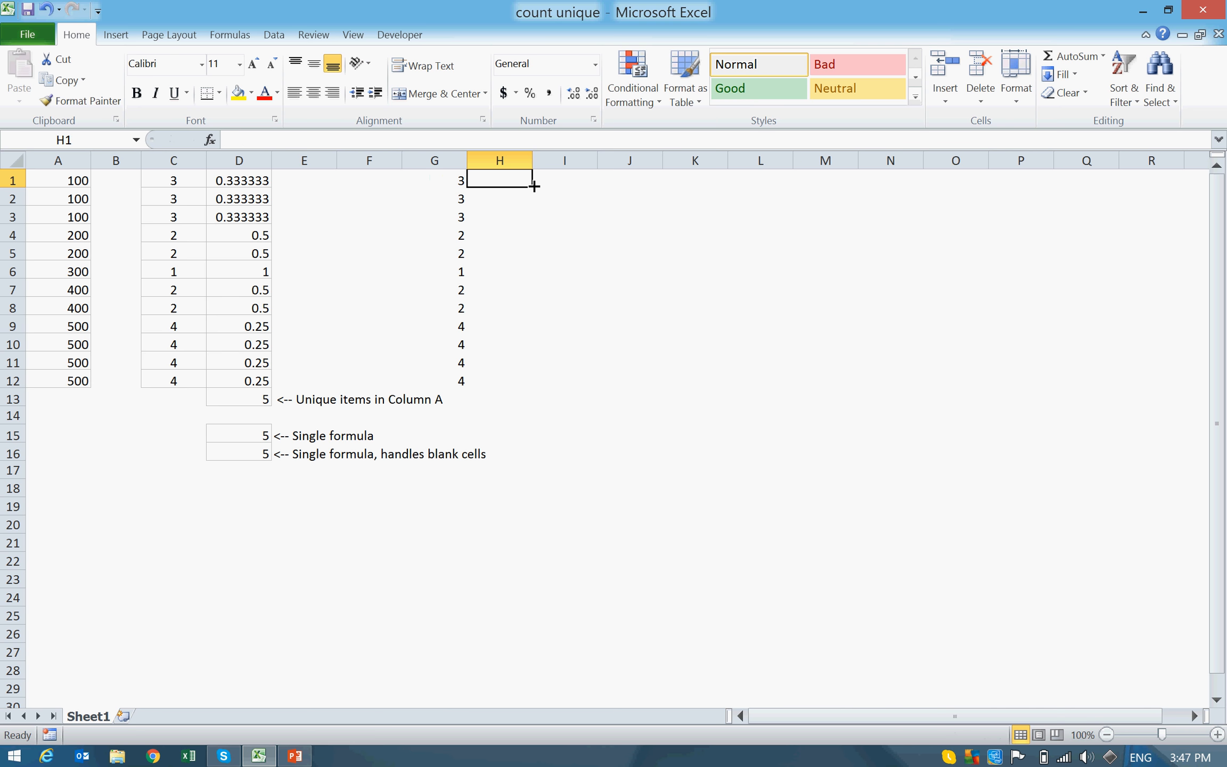
pyautogui.write('=')
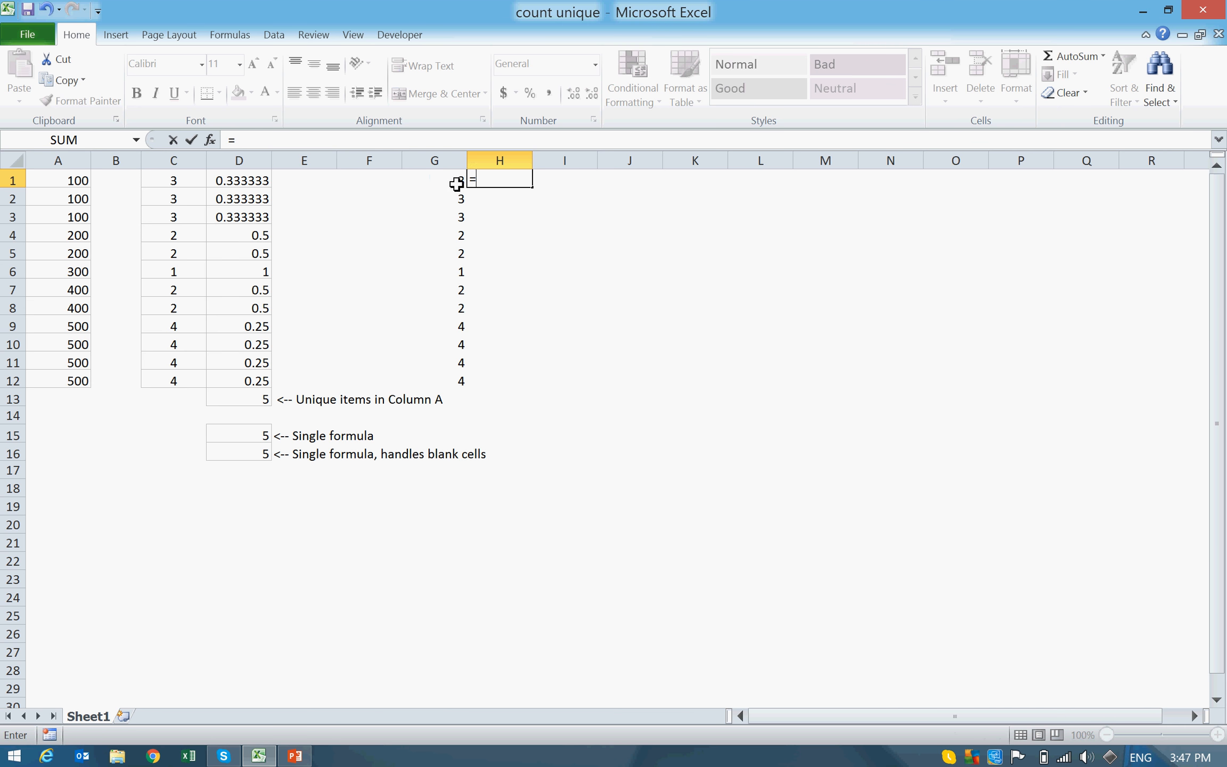
pyautogui.write('1/G1')
pyautogui.hotkey('ctrl', 'Return')
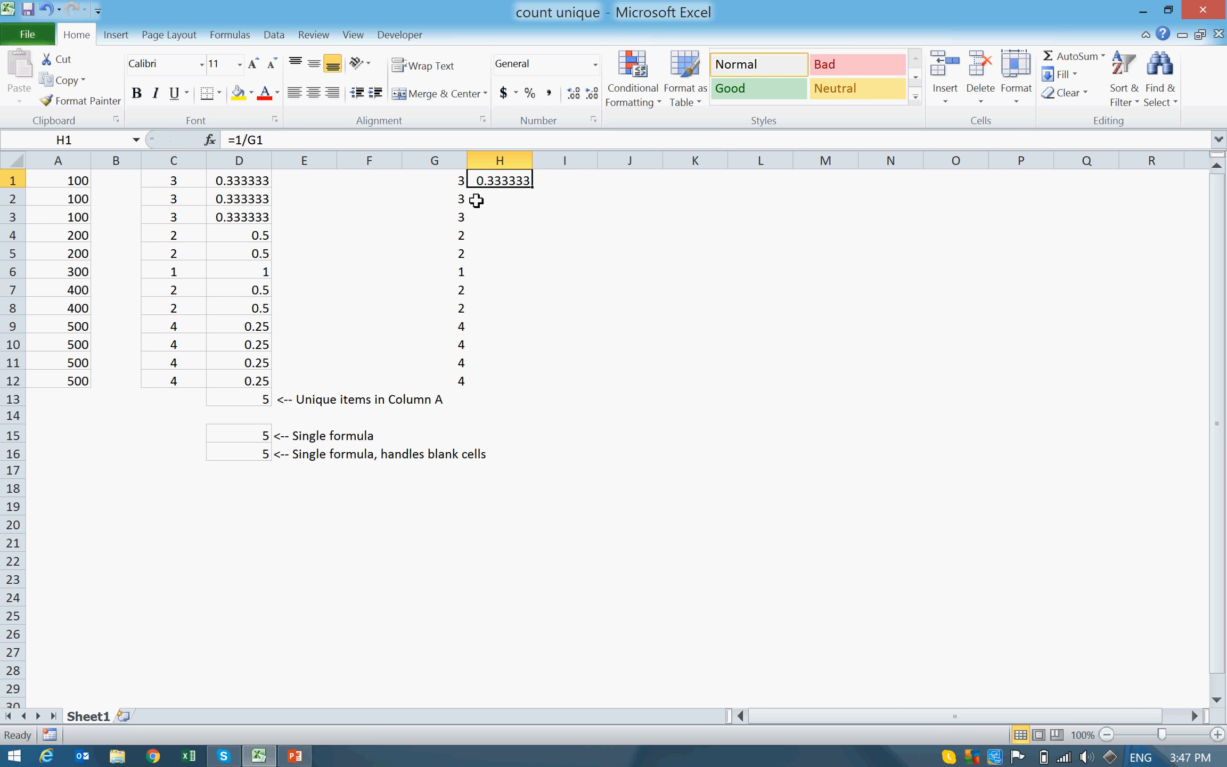
# Step: Fill the reciprocal formula from H1 down through H12
pyautogui.keyDown('shift'); pyautogui.click(476, 200); pyautogui.keyUp('shift')
pyautogui.hotkey('shift', 'Down')
pyautogui.hotkey('shift', 'Down')
pyautogui.hotkey('shift', 'Down')
pyautogui.hotkey('shift', 'Down')
pyautogui.hotkey('shift', 'Down')
pyautogui.hotkey('shift', 'Down')
pyautogui.hotkey('shift', 'Down')
pyautogui.hotkey('shift', 'Down')
pyautogui.hotkey('shift', 'Down')
pyautogui.hotkey('shift', 'Down')
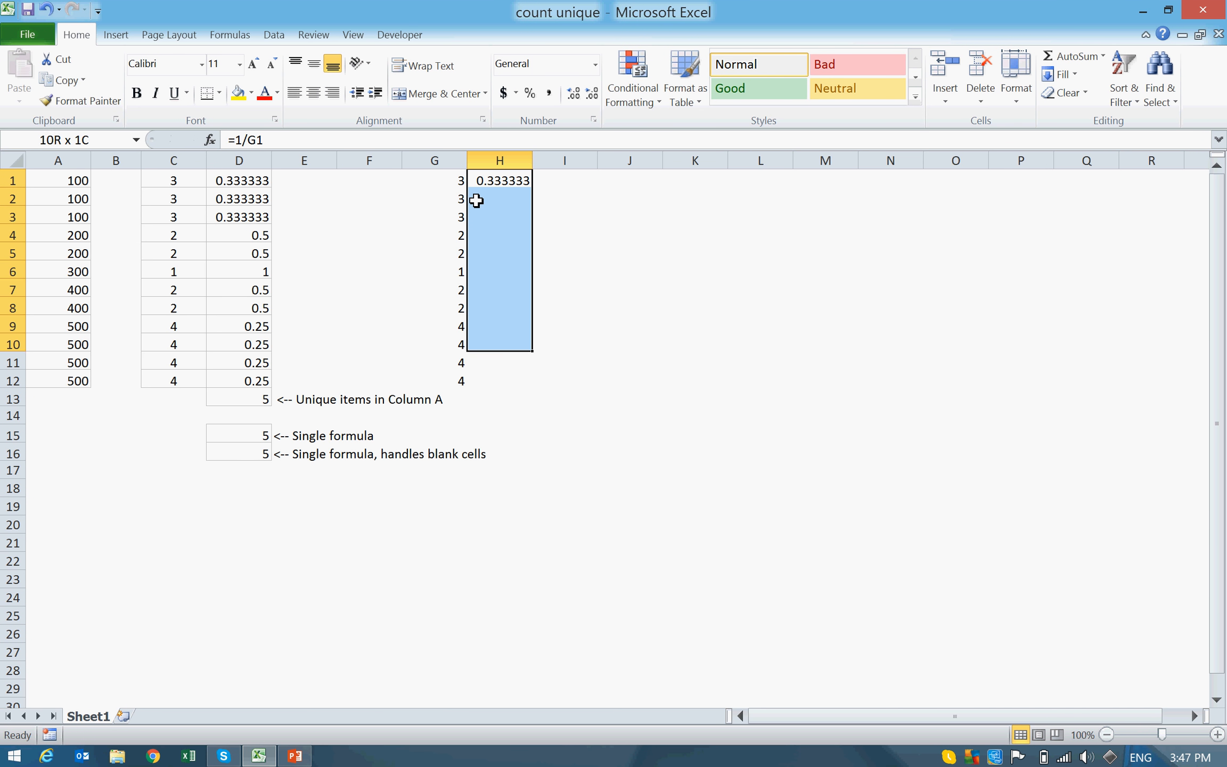
pyautogui.hotkey('ctrl', 'd')
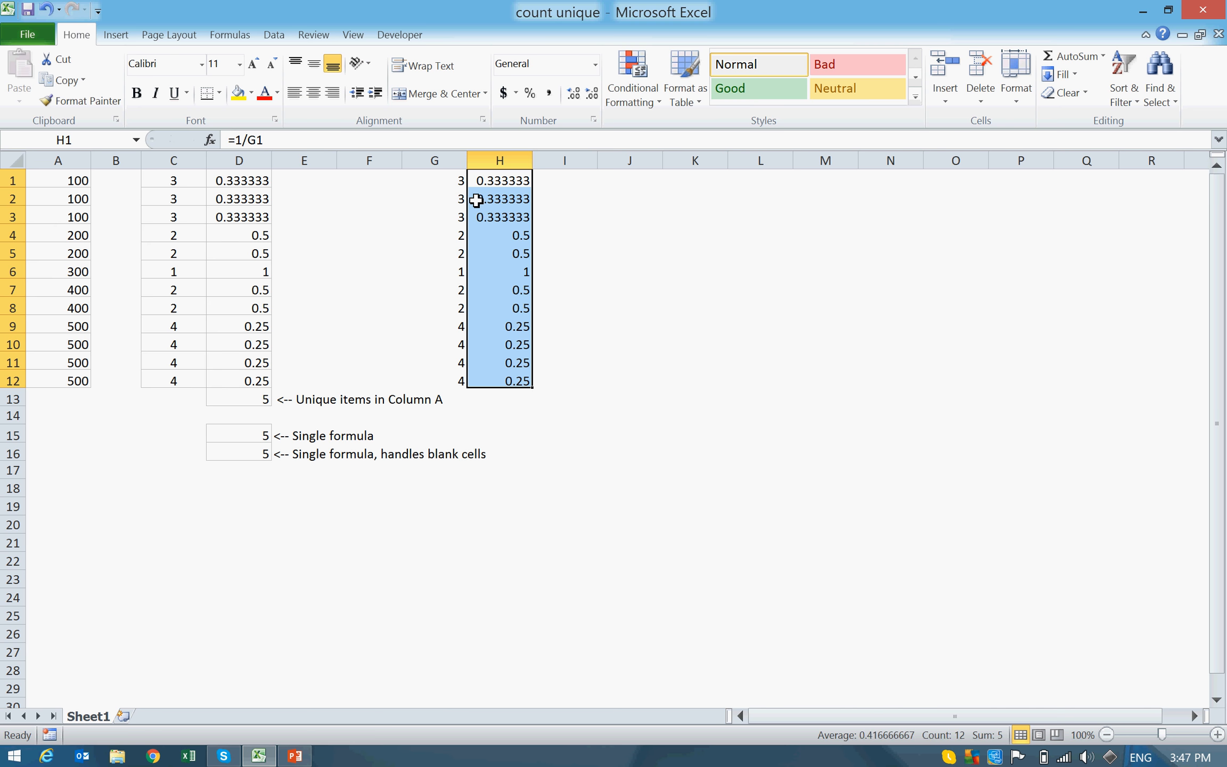
pyautogui.press('Up')
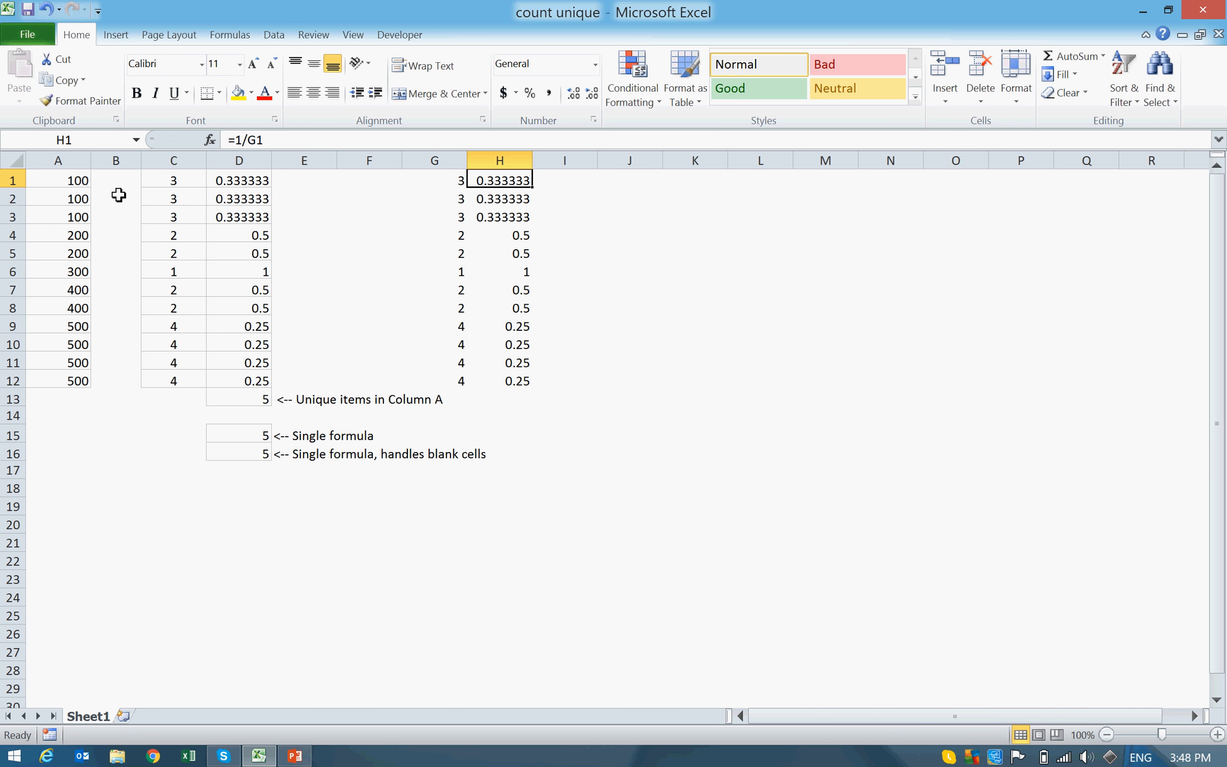
# Step: Highlight the repeated values in A1:A3 and their fractions in H1:H3 to check what the fractions add up to
pyautogui.click(74, 181)
pyautogui.hotkey('shift', 'Down')
pyautogui.hotkey('shift', 'Down')
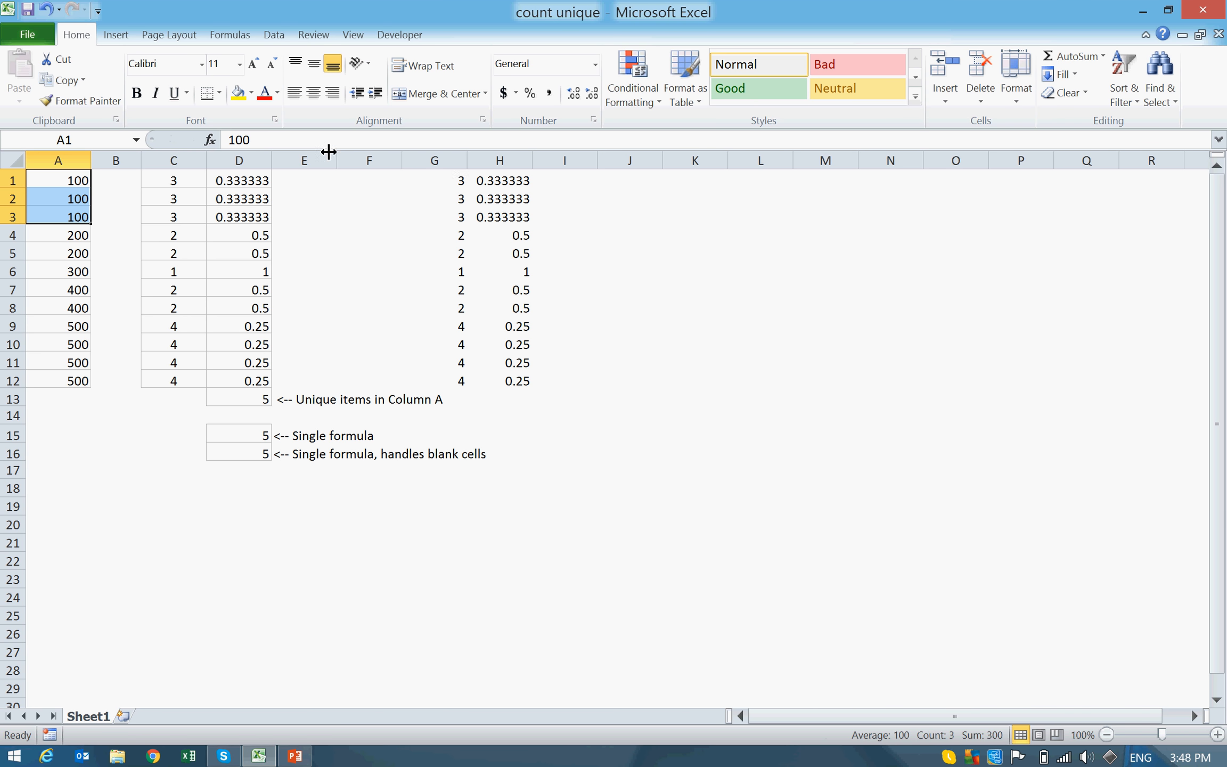
pyautogui.click(484, 182)
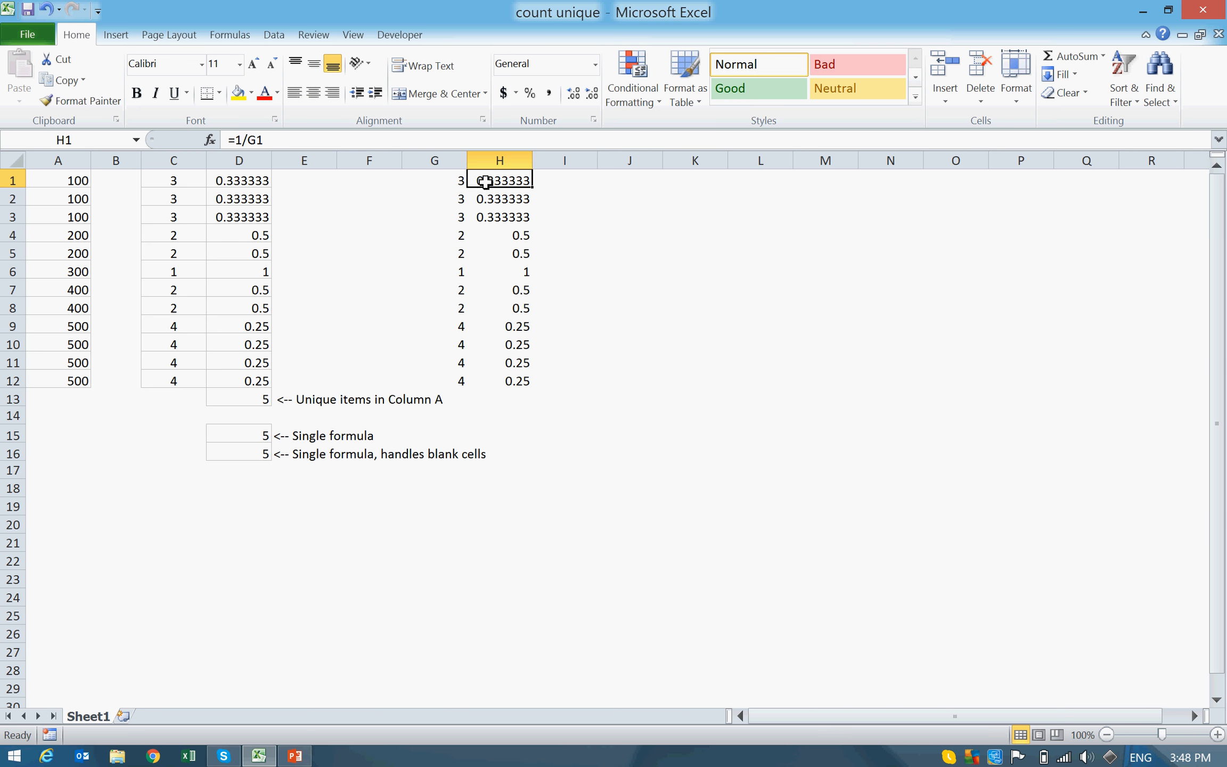
pyautogui.hotkey('shift', 'Down')
pyautogui.hotkey('shift', 'Down')
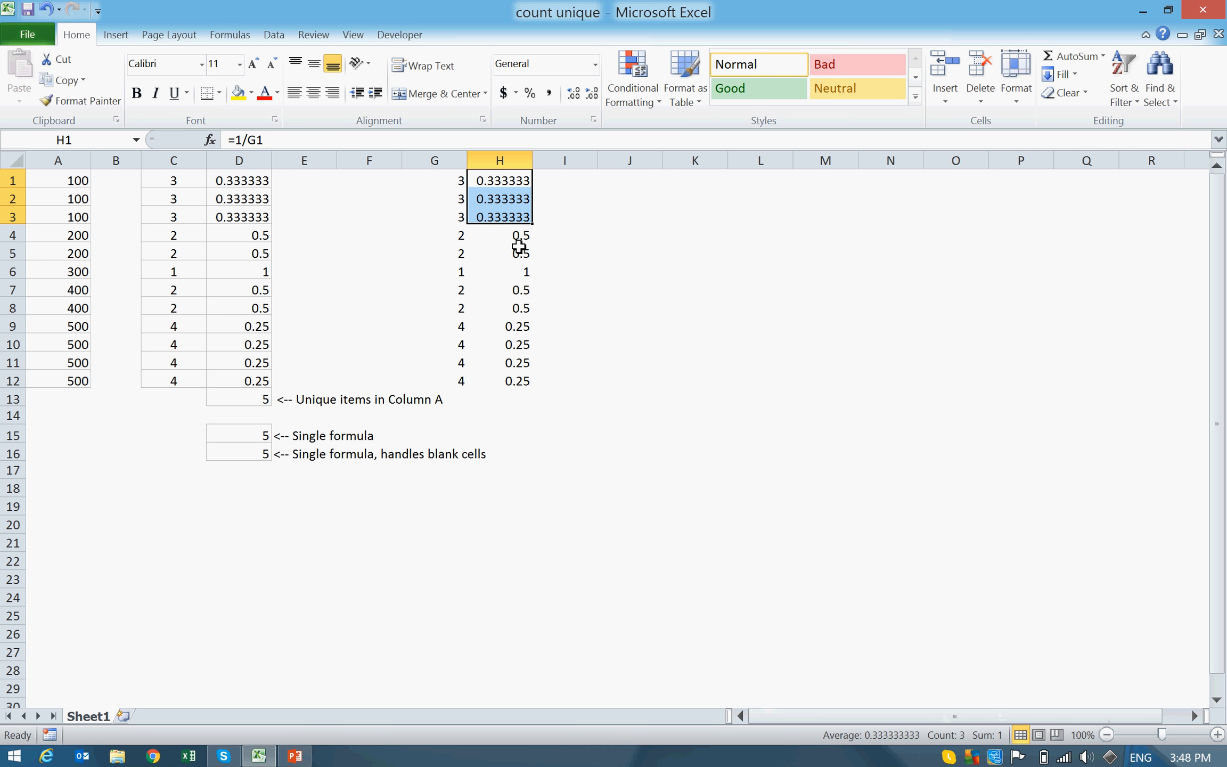
# Step: Enter =SUM(H1:H12) in cell H13 to total the column H fractions
pyautogui.click(512, 394)
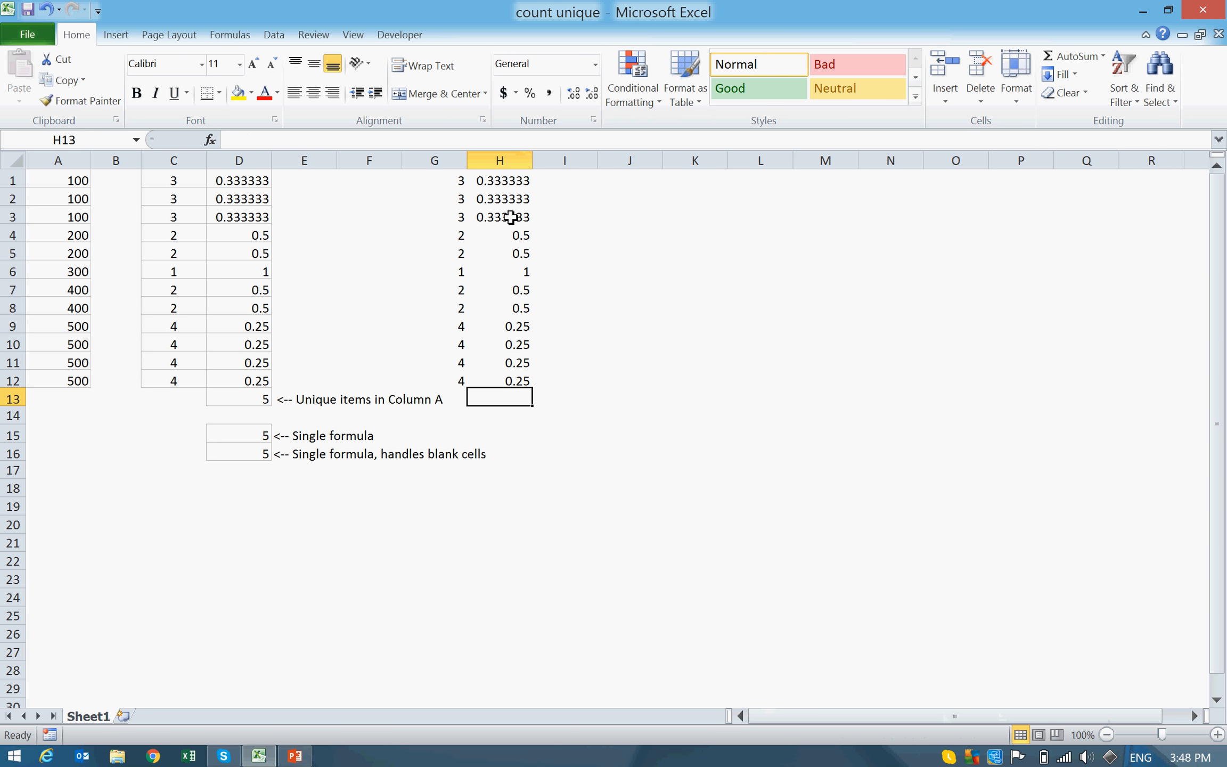
pyautogui.write('=SUM(')
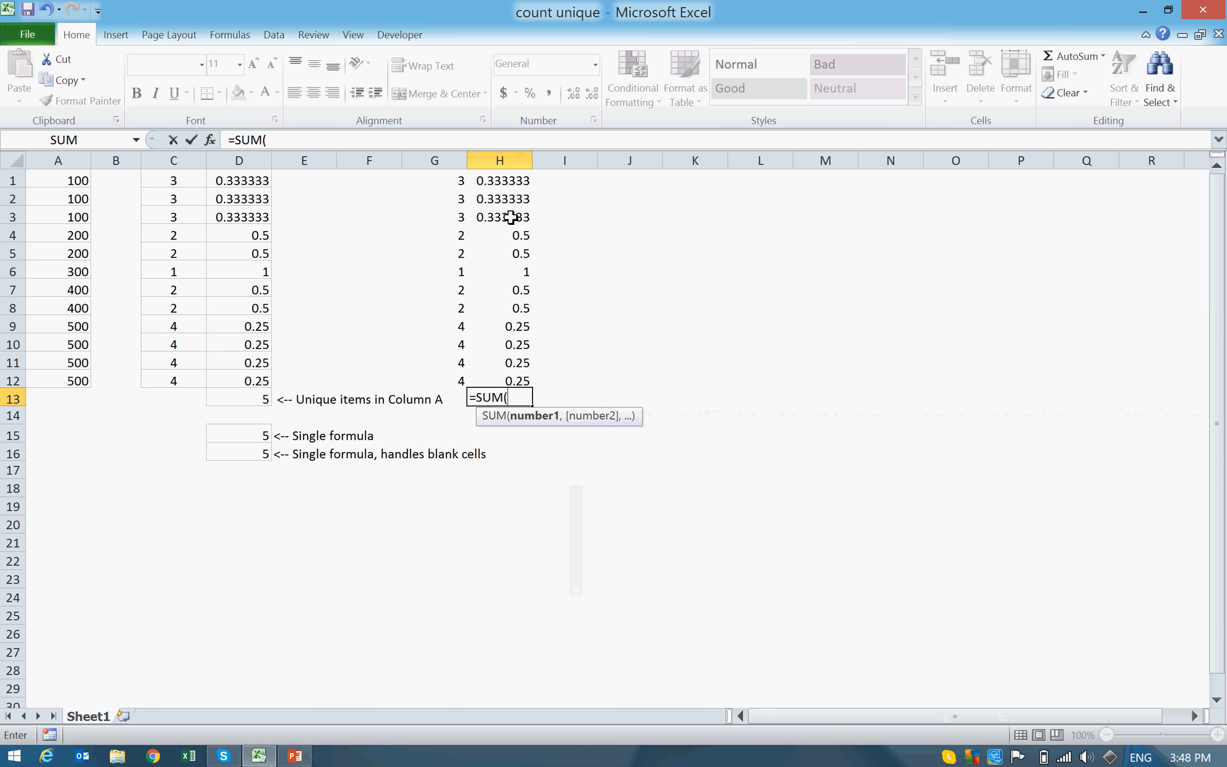
pyautogui.press('Up')
pyautogui.hotkey('shift', 'Up')
pyautogui.hotkey('shift', 'Up')
pyautogui.hotkey('shift', 'Up')
pyautogui.hotkey('shift', 'Up')
pyautogui.hotkey('shift', 'Up')
pyautogui.hotkey('shift', 'Up')
pyautogui.hotkey('shift', 'Up')
pyautogui.hotkey('shift', 'Up')
pyautogui.hotkey('shift', 'Up')
pyautogui.hotkey('shift', 'Up')
pyautogui.hotkey('shift', 'Up')
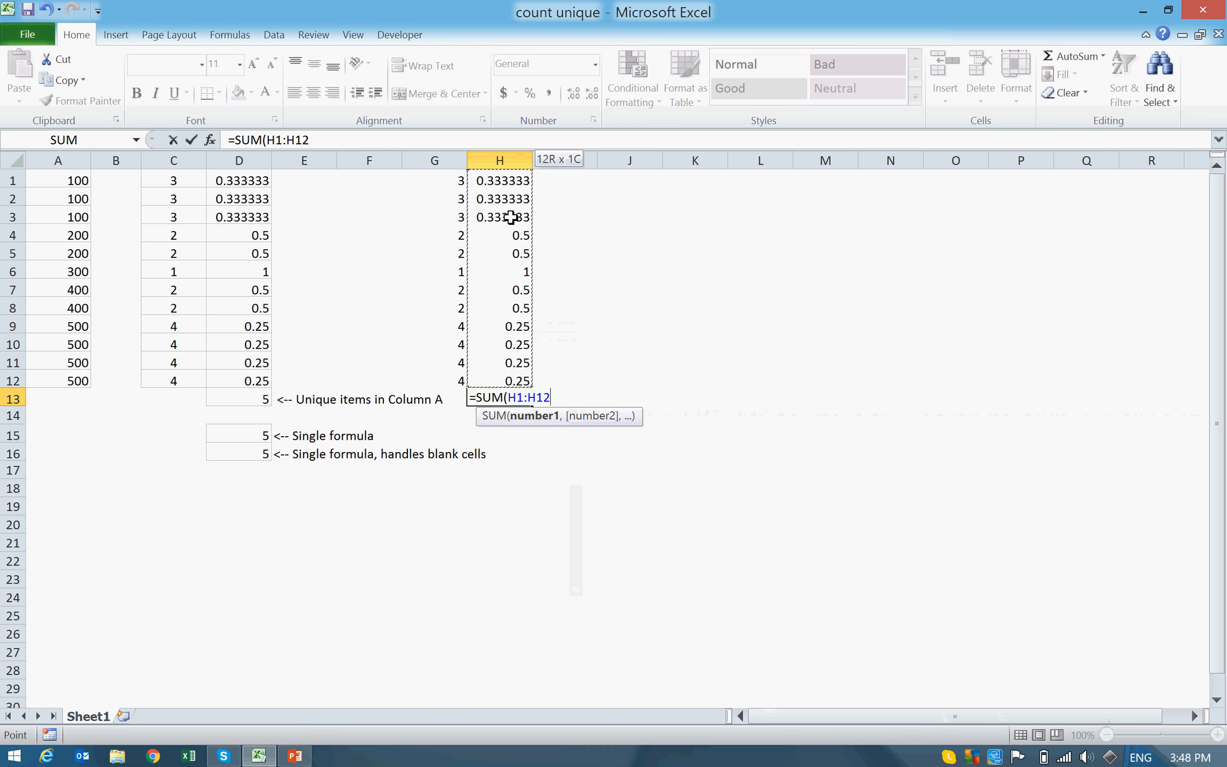
pyautogui.press('Return')
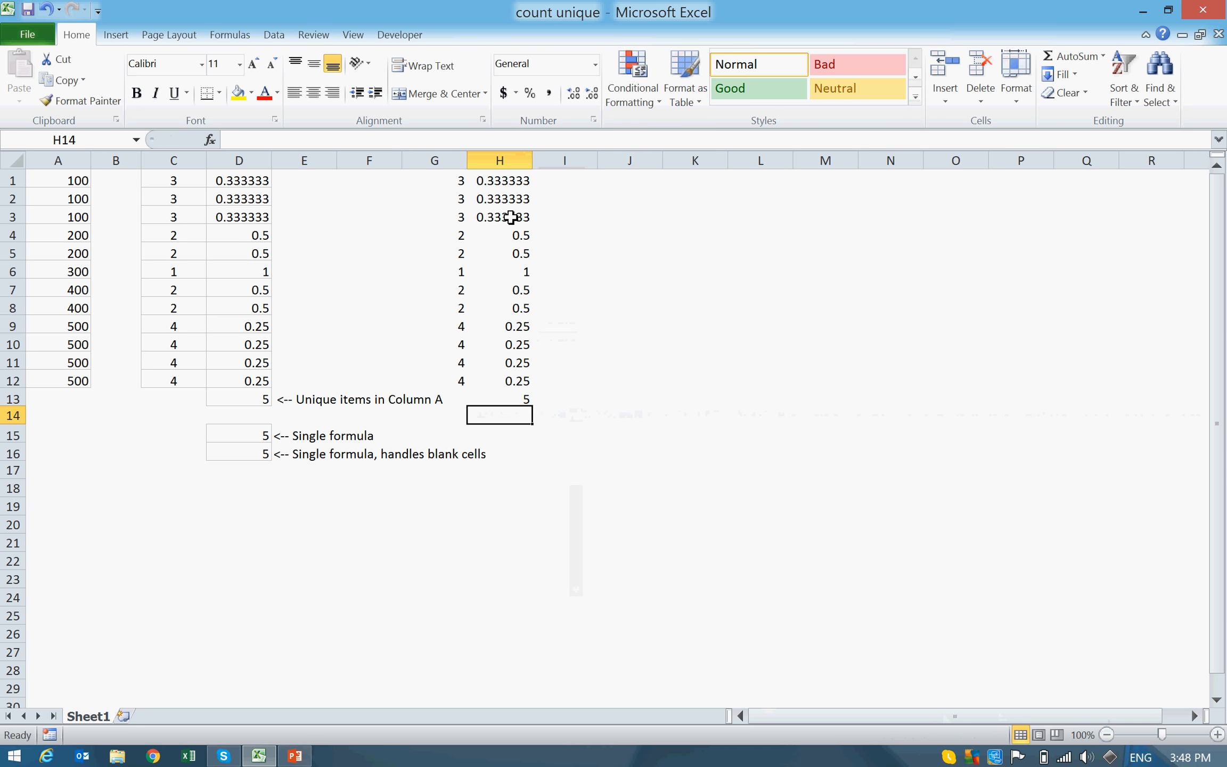
pyautogui.press('Up')
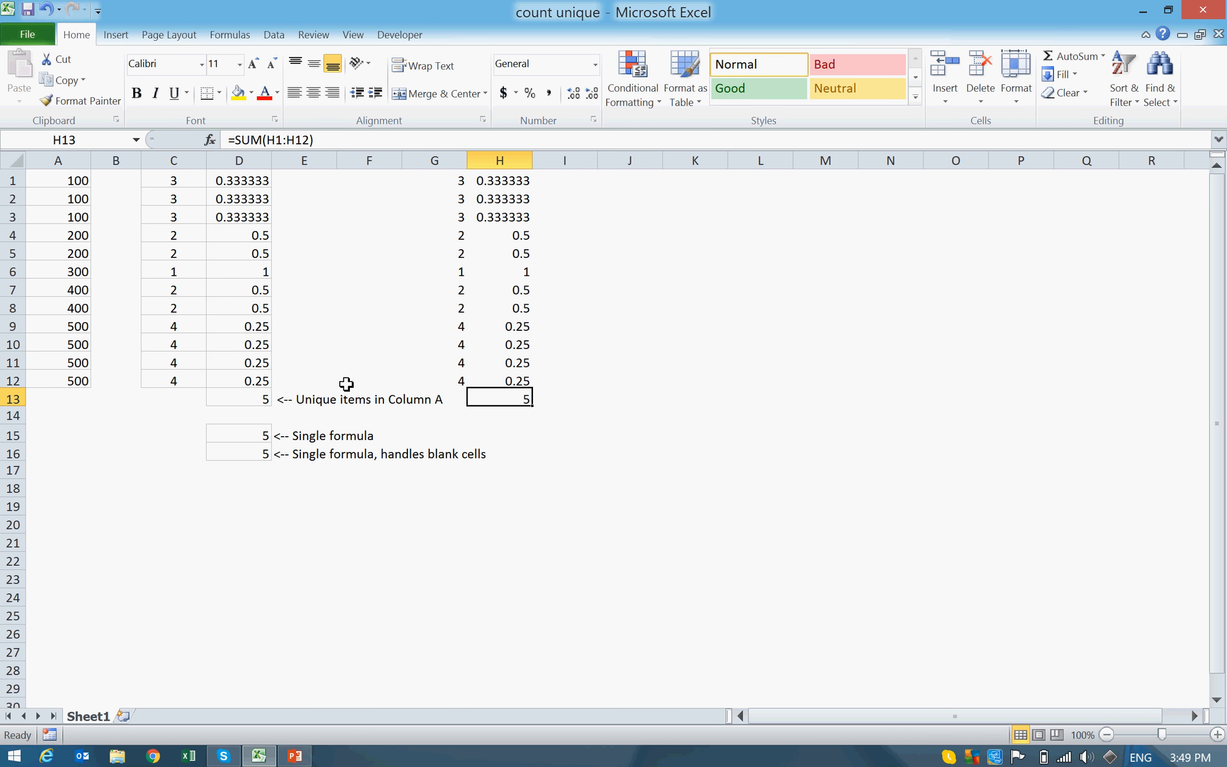
# Step: Review the helper formulas in G1 and H1 and the total formula in H13
pyautogui.doubleClick(446, 178)
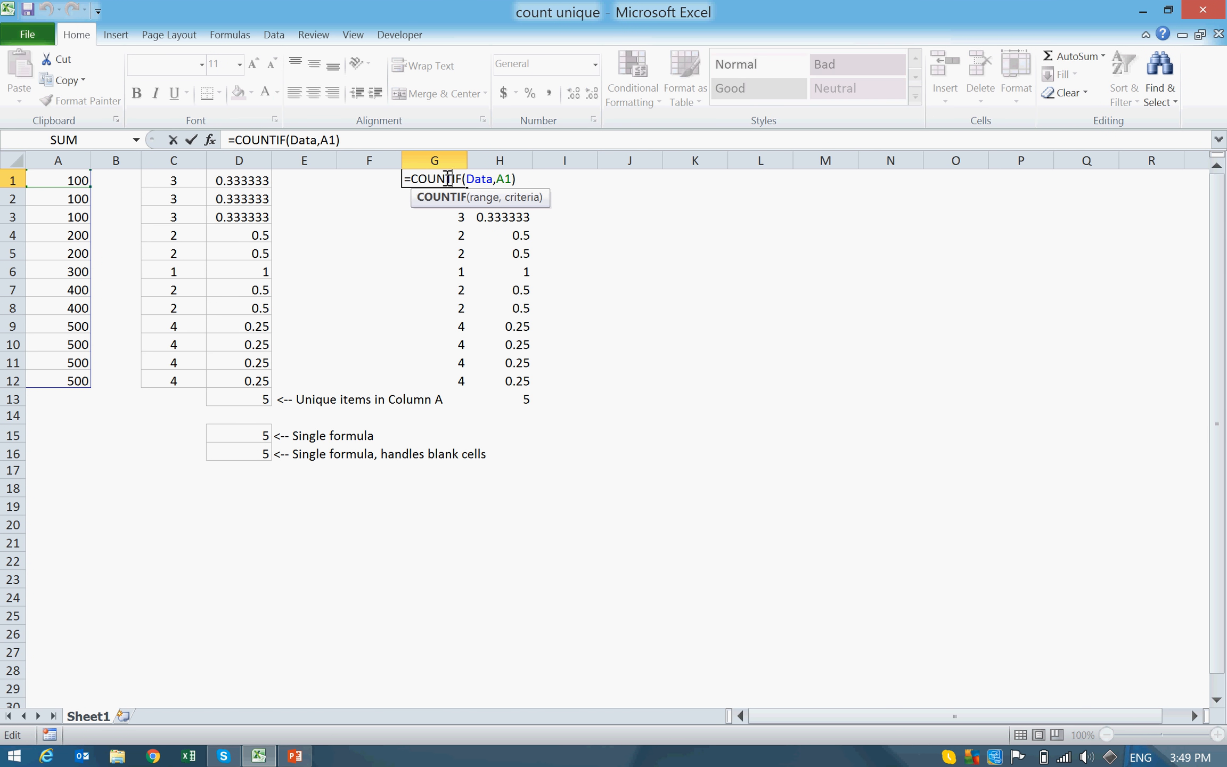
pyautogui.press('Escape')
pyautogui.press('Right')
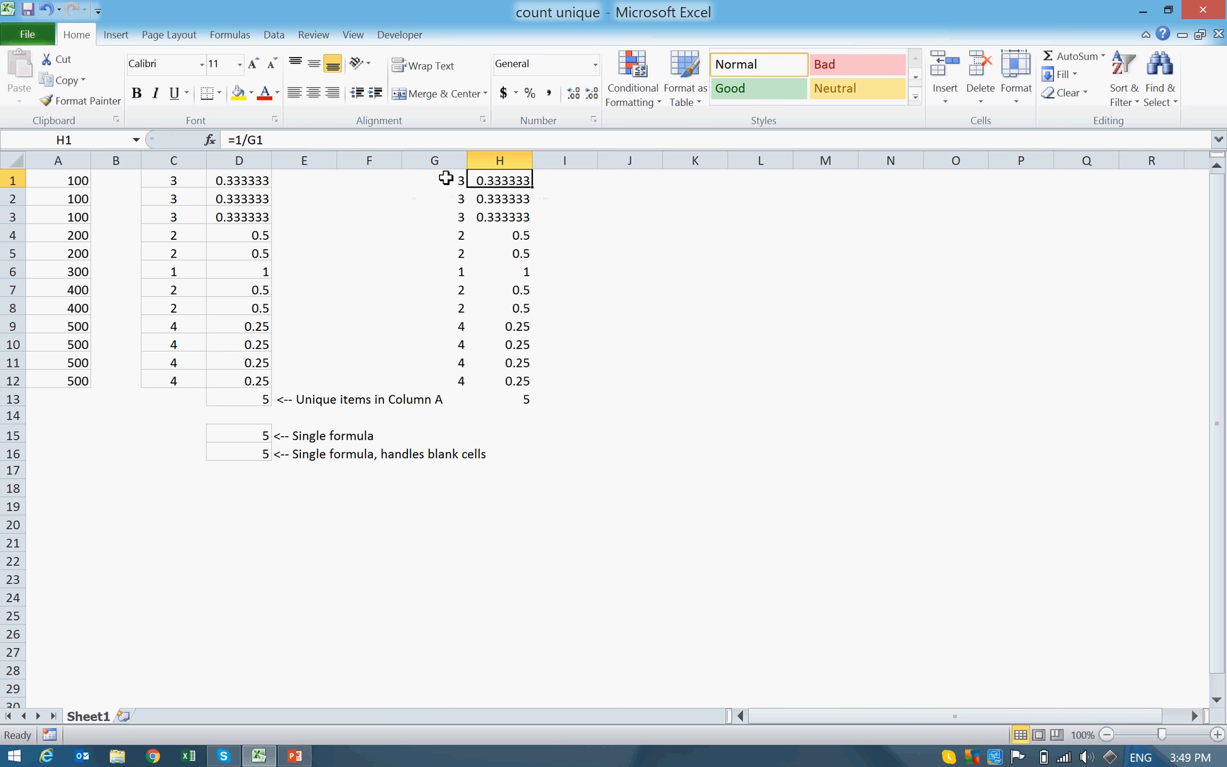
pyautogui.press('Down')
pyautogui.press('Down')
pyautogui.press('Down')
pyautogui.press('Down')
pyautogui.press('Down')
pyautogui.press('Down')
pyautogui.press('Down')
pyautogui.press('Down')
pyautogui.press('Down')
pyautogui.press('Down')
pyautogui.press('Down')
pyautogui.press('Down')
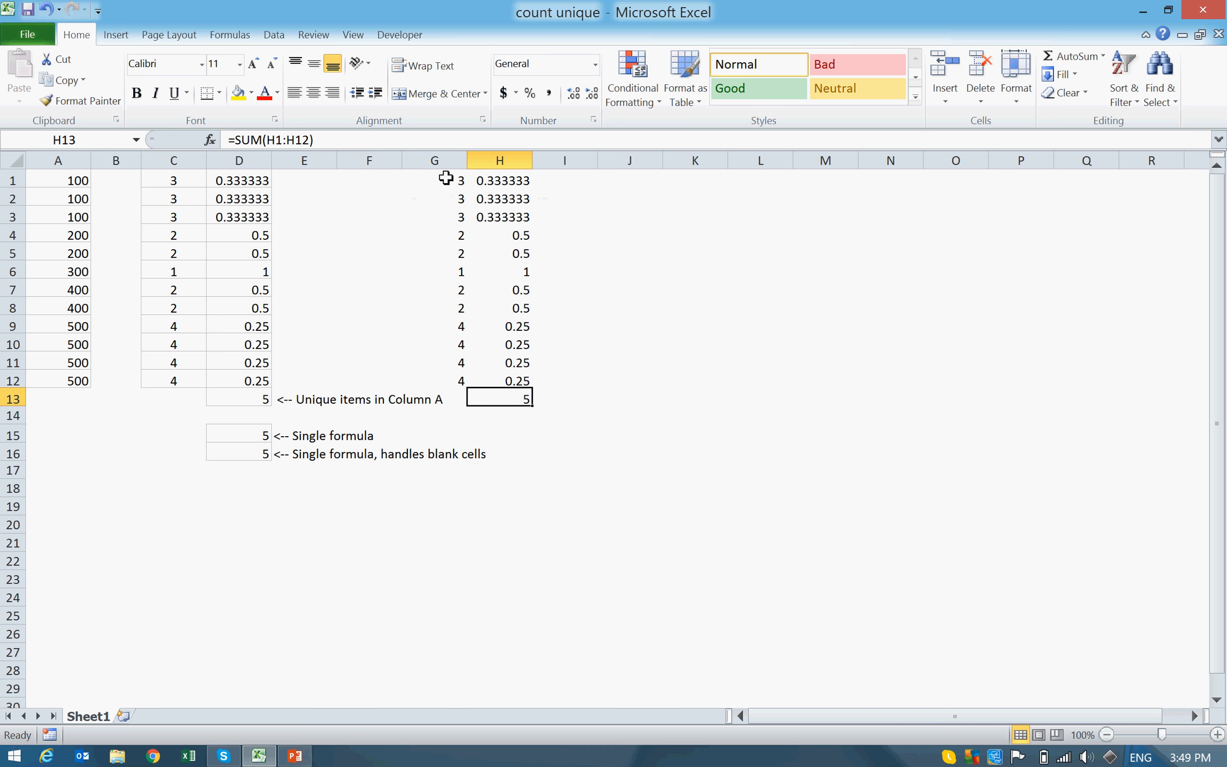
# Step: Start a new formula in cell J13
pyautogui.press('Right')
pyautogui.press('Right')
pyautogui.write('=')
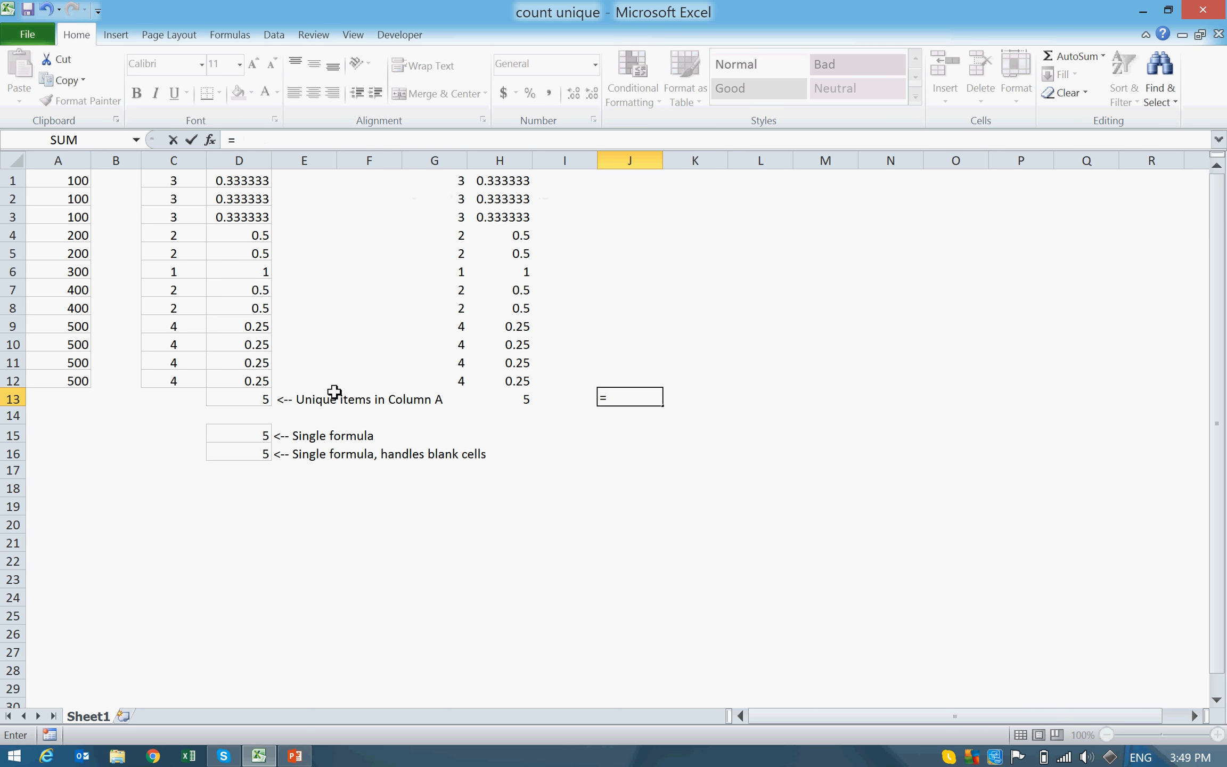
pyautogui.write('SUM')
pyautogui.press('BackSpace')
pyautogui.press('BackSpace')
pyautogui.press('BackSpace')
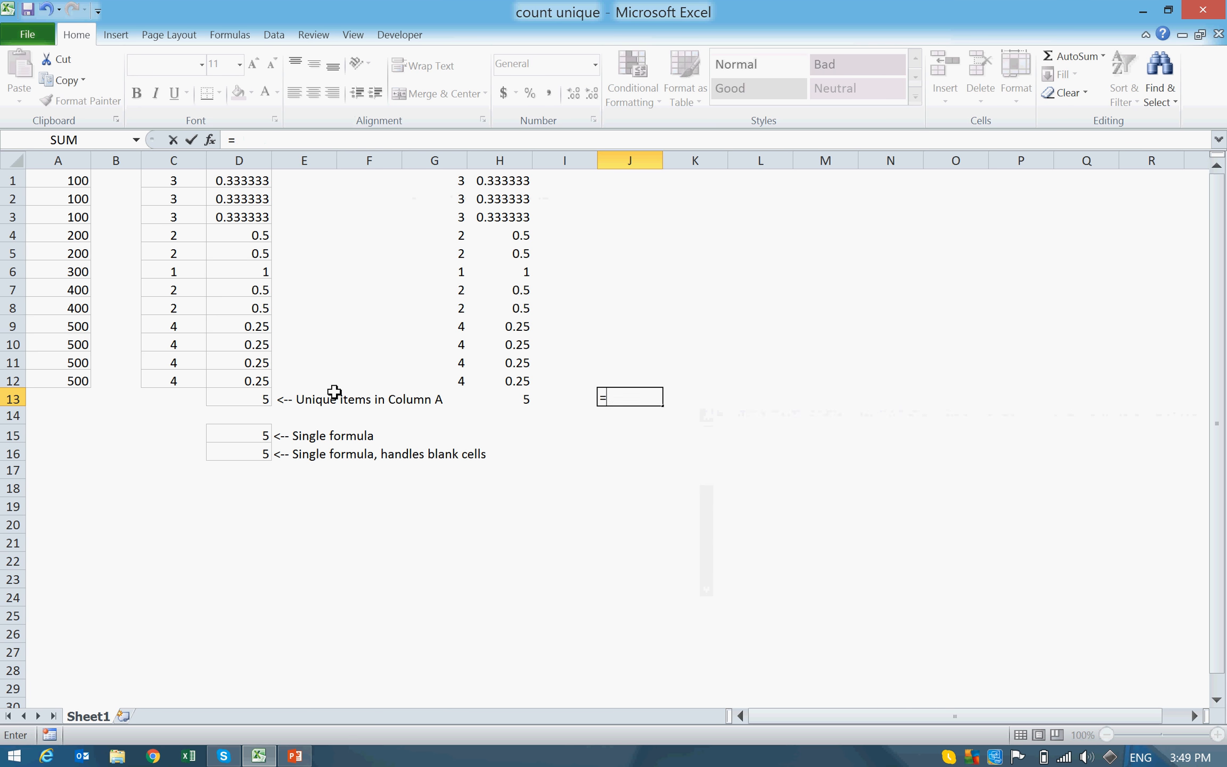
# Step: Write COUNTIF(Data,Data) in the J13 formula, using A1:A12 (named range Data) as both range and criteria
pyautogui.write('COUNTI')
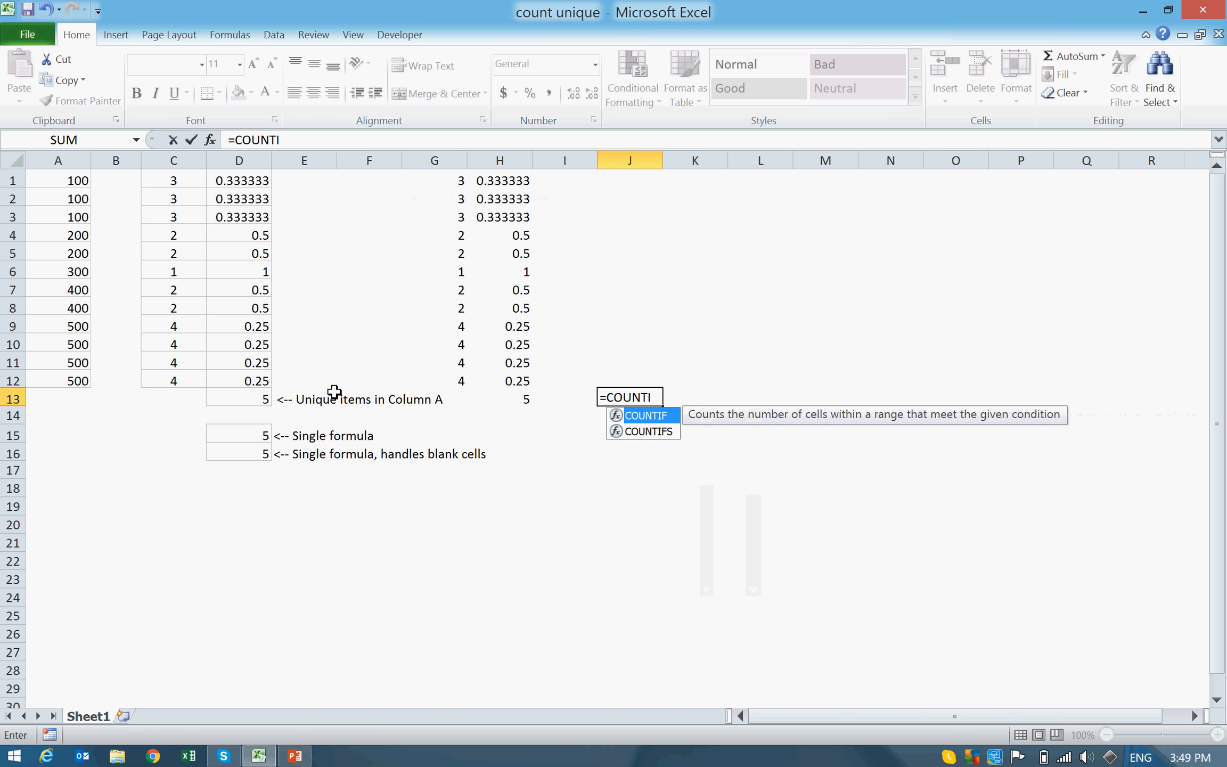
pyautogui.write('F(')
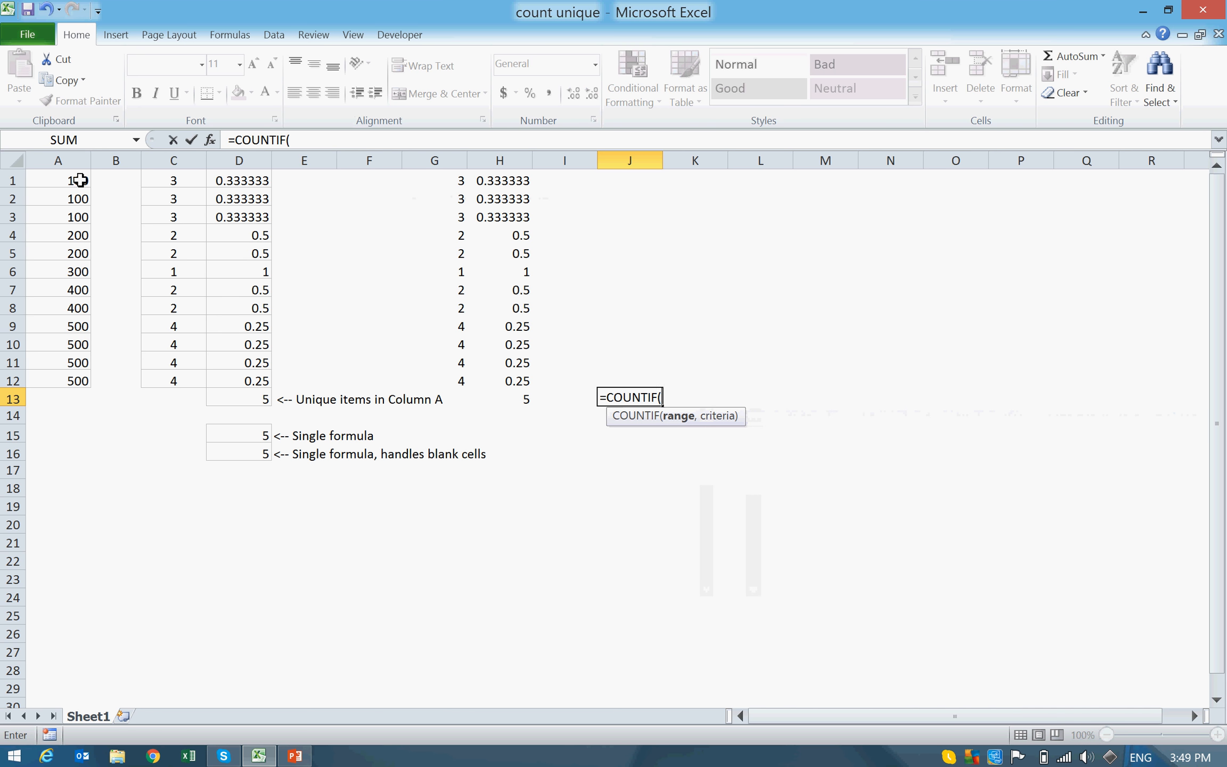
pyautogui.moveTo(77, 183); pyautogui.dragTo(54, 379)
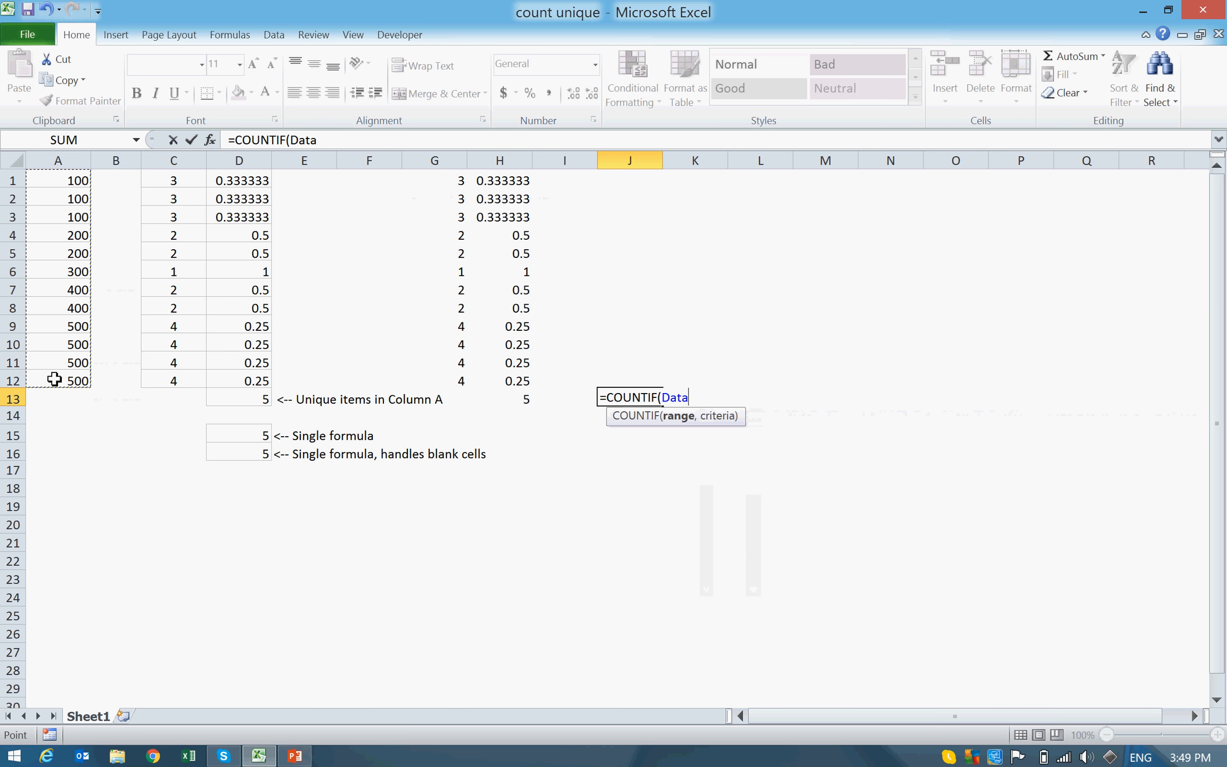
pyautogui.write(',Data')
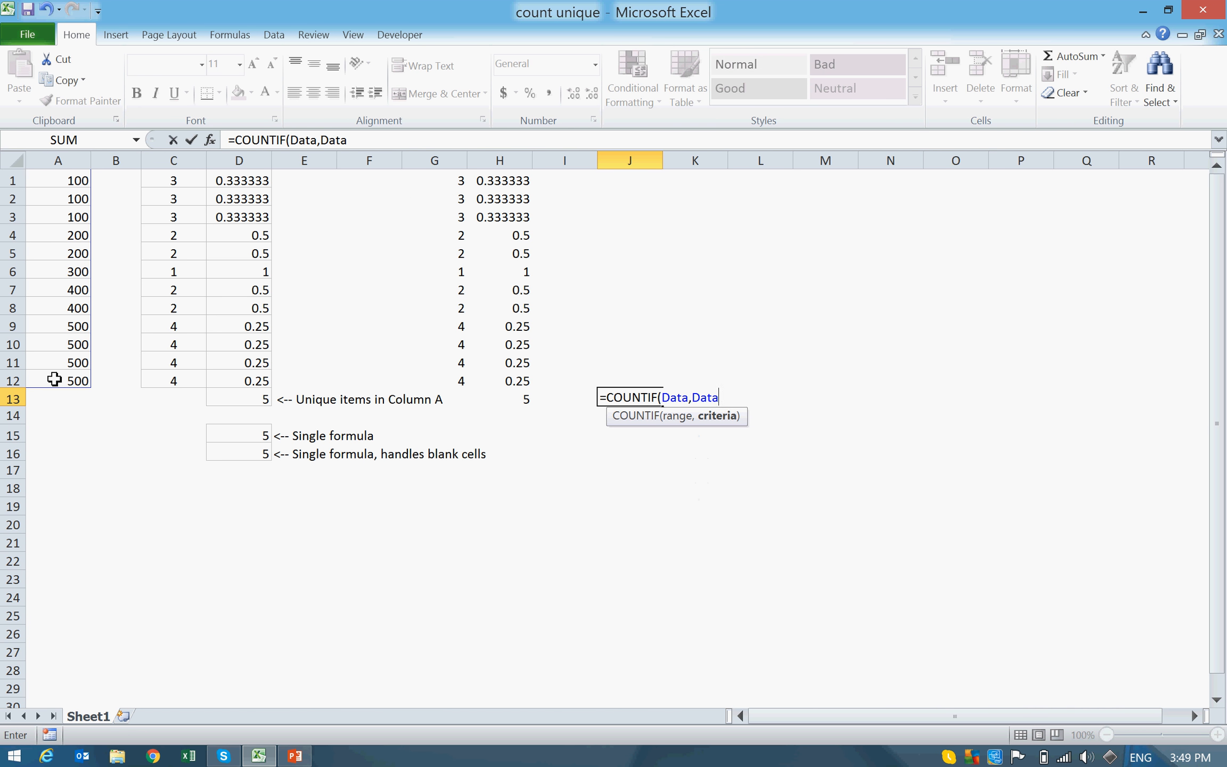
pyautogui.write(',')
pyautogui.press('BackSpace')
pyautogui.write(')')
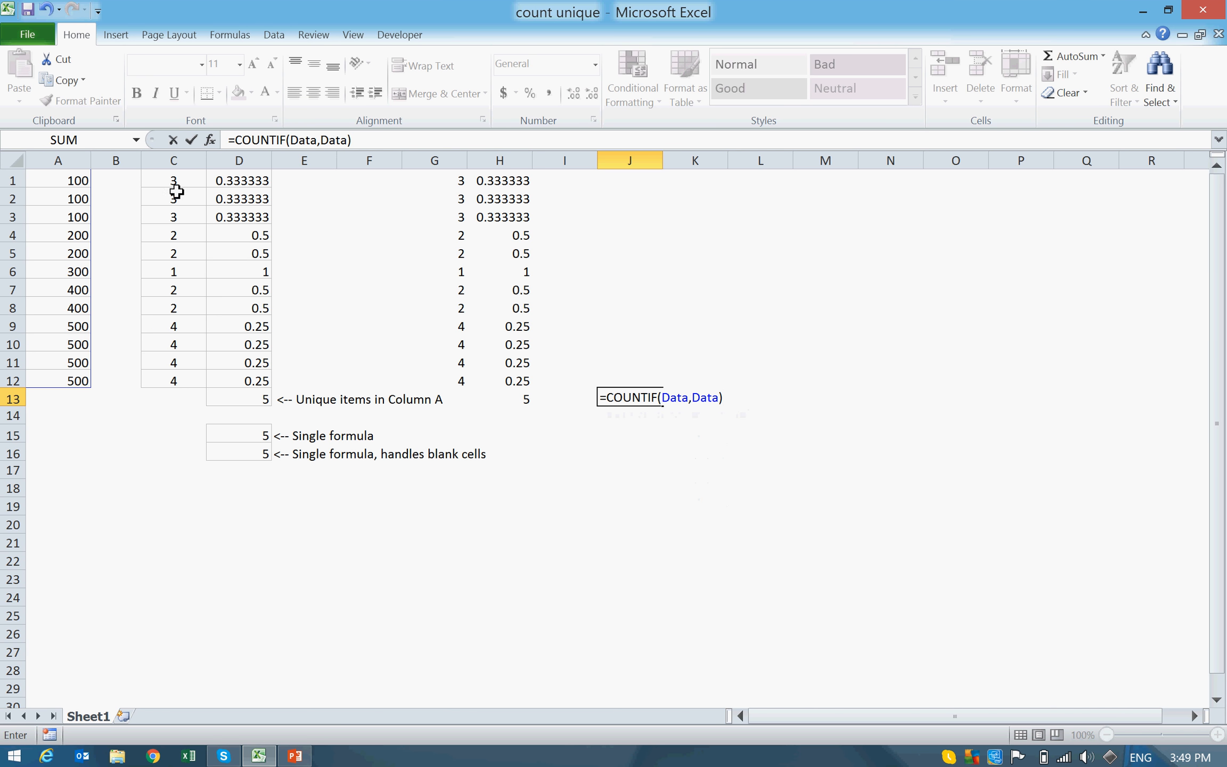
# Step: Put 1/ before the COUNTIF in J13 and wrap the COUNTIF in parentheses, giving =1/(COUNTIF(Data,Data))
pyautogui.click(607, 394)
pyautogui.write('1.')
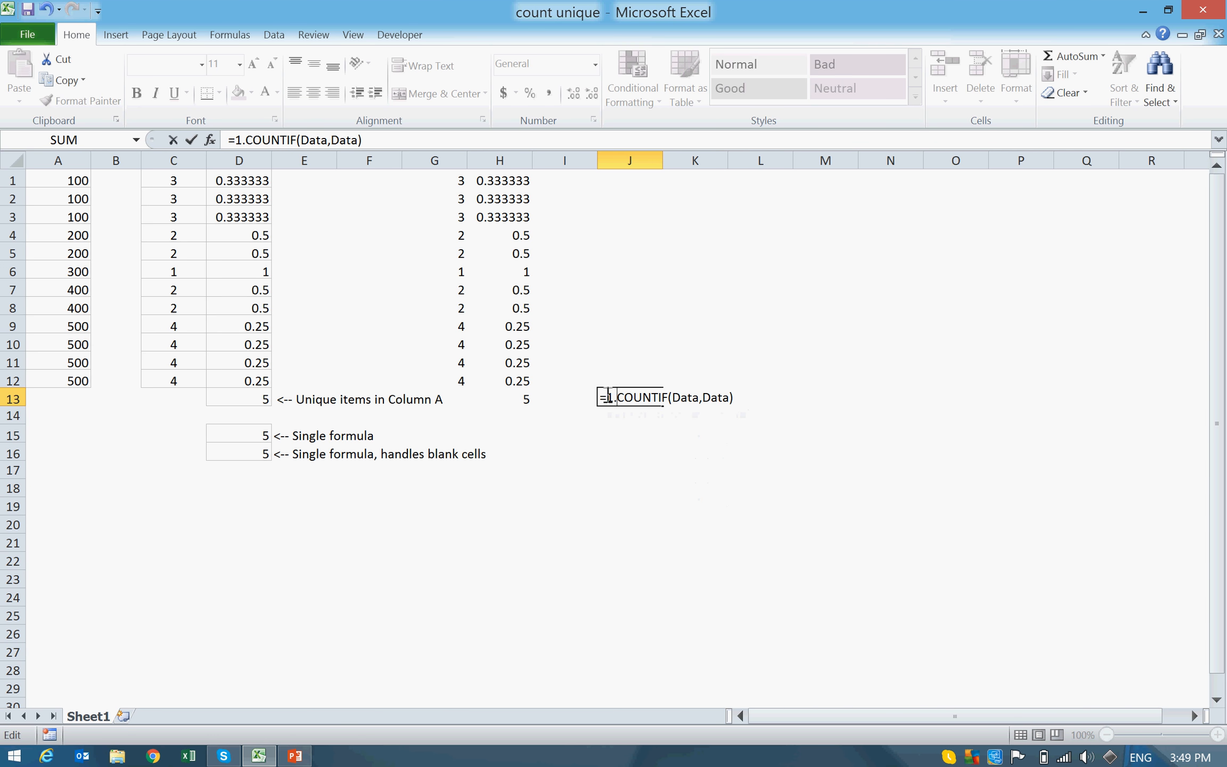
pyautogui.press('BackSpace')
pyautogui.write('/')
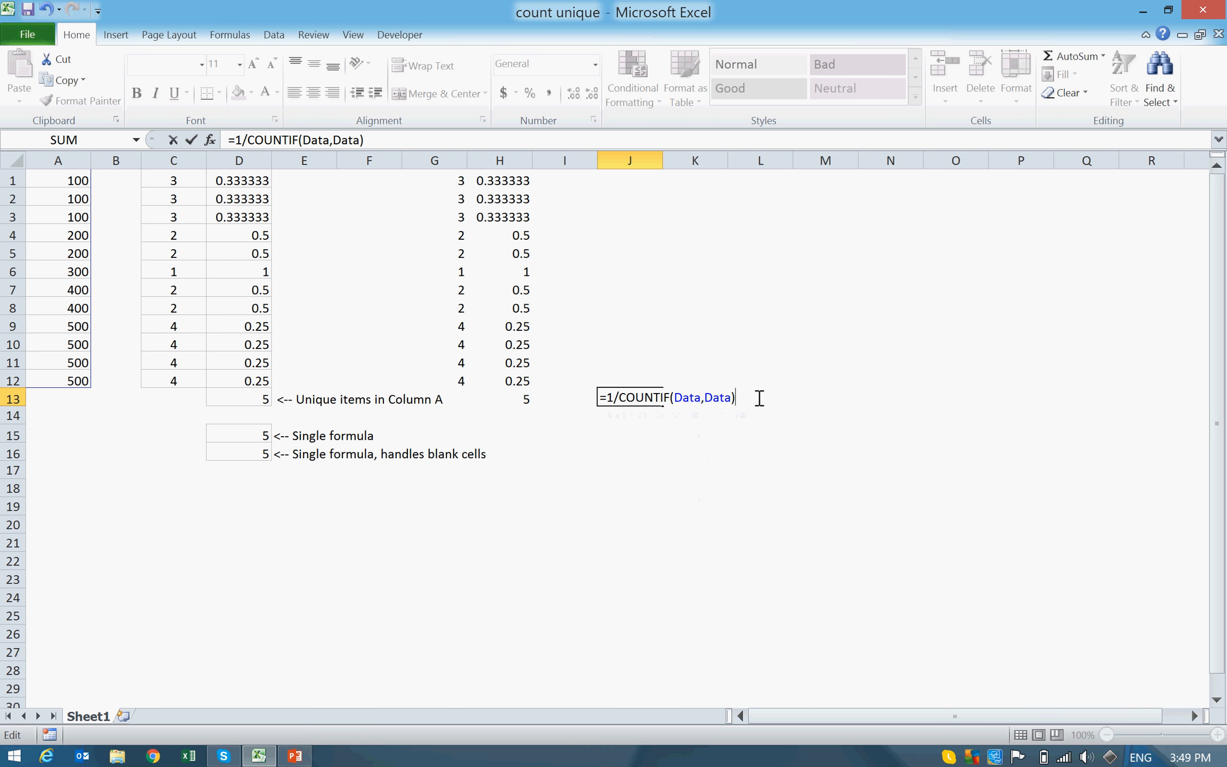
pyautogui.write(')')
pyautogui.click(617, 397)
pyautogui.write('(')
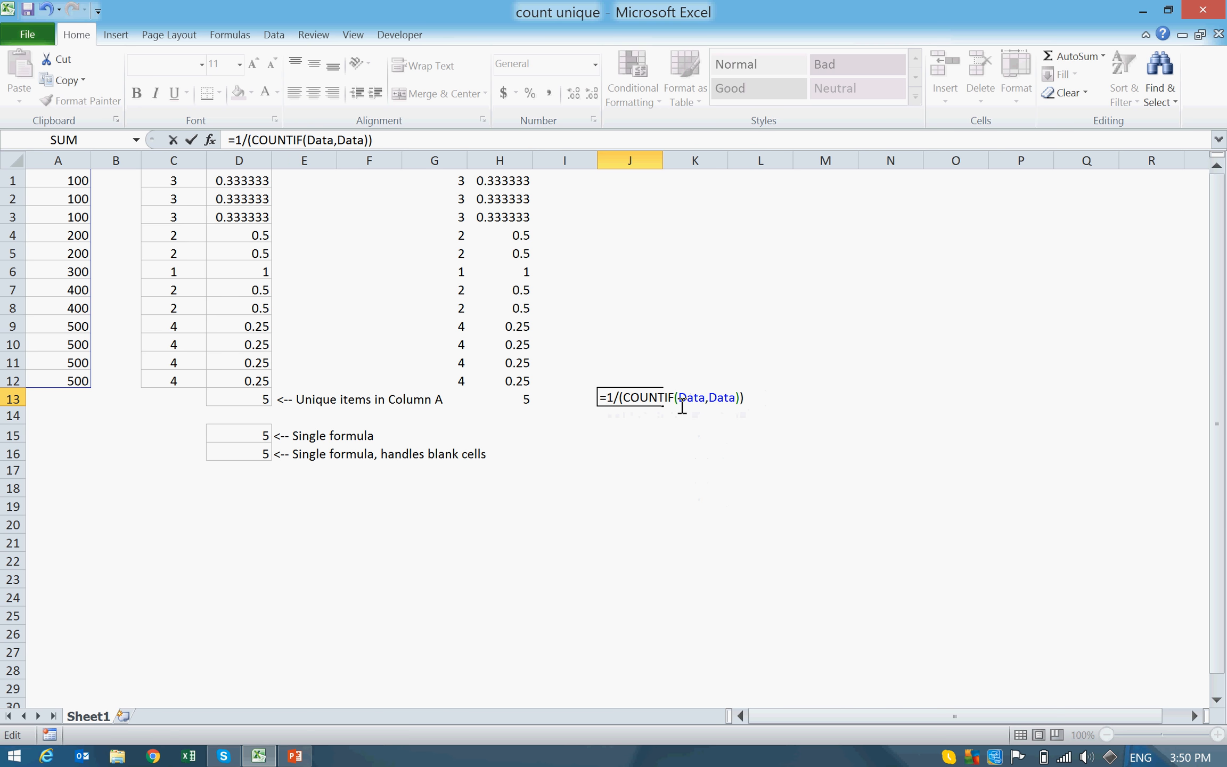
# Step: Wrap the J13 formula in SUM and enter it as an array formula, giving {=SUM(1/(COUNTIF(Data,Data)))}
pyautogui.write('SUM(')
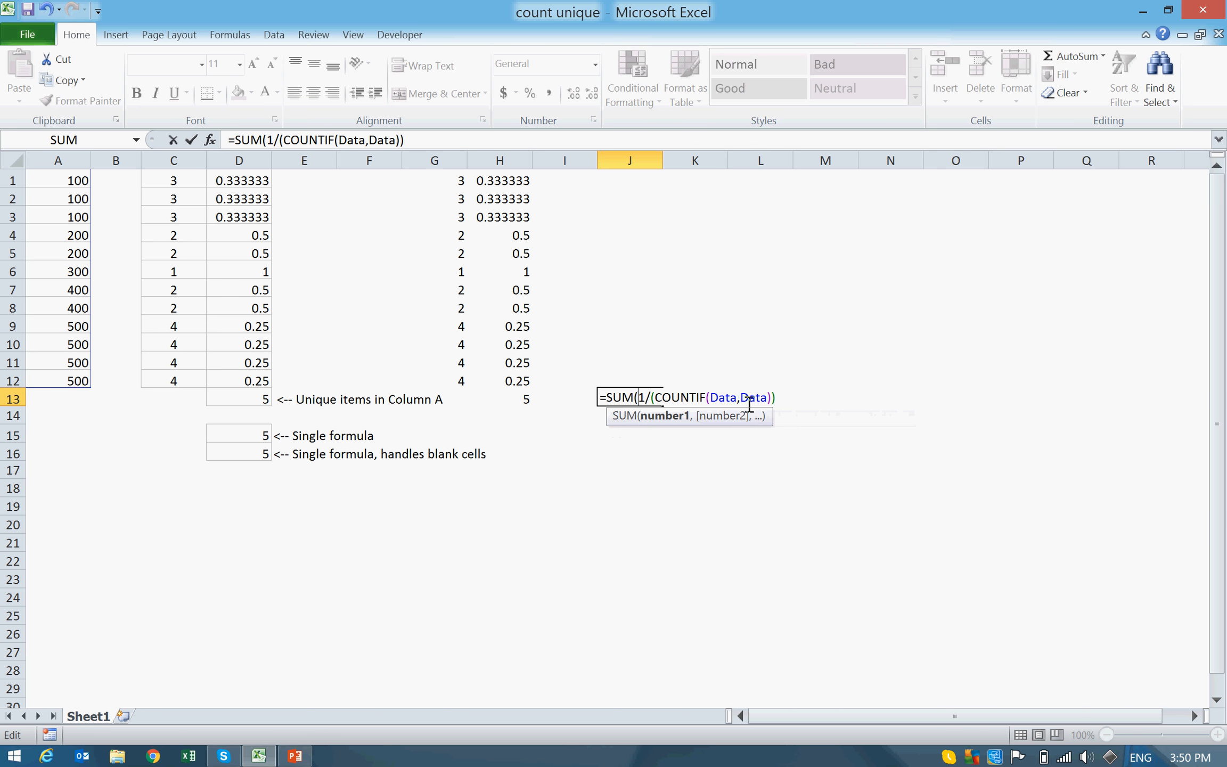
pyautogui.click(785, 399)
pyautogui.write(')')
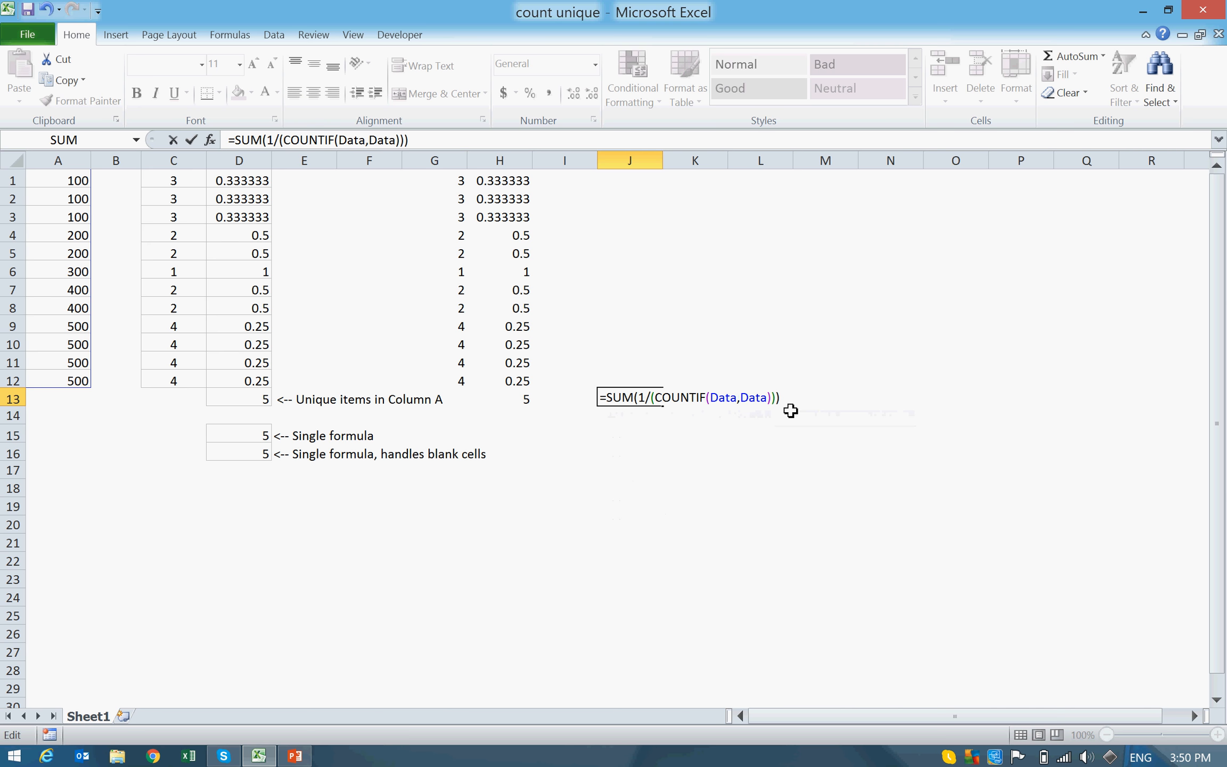
pyautogui.hotkey('ctrl', 'shift', 'Return')
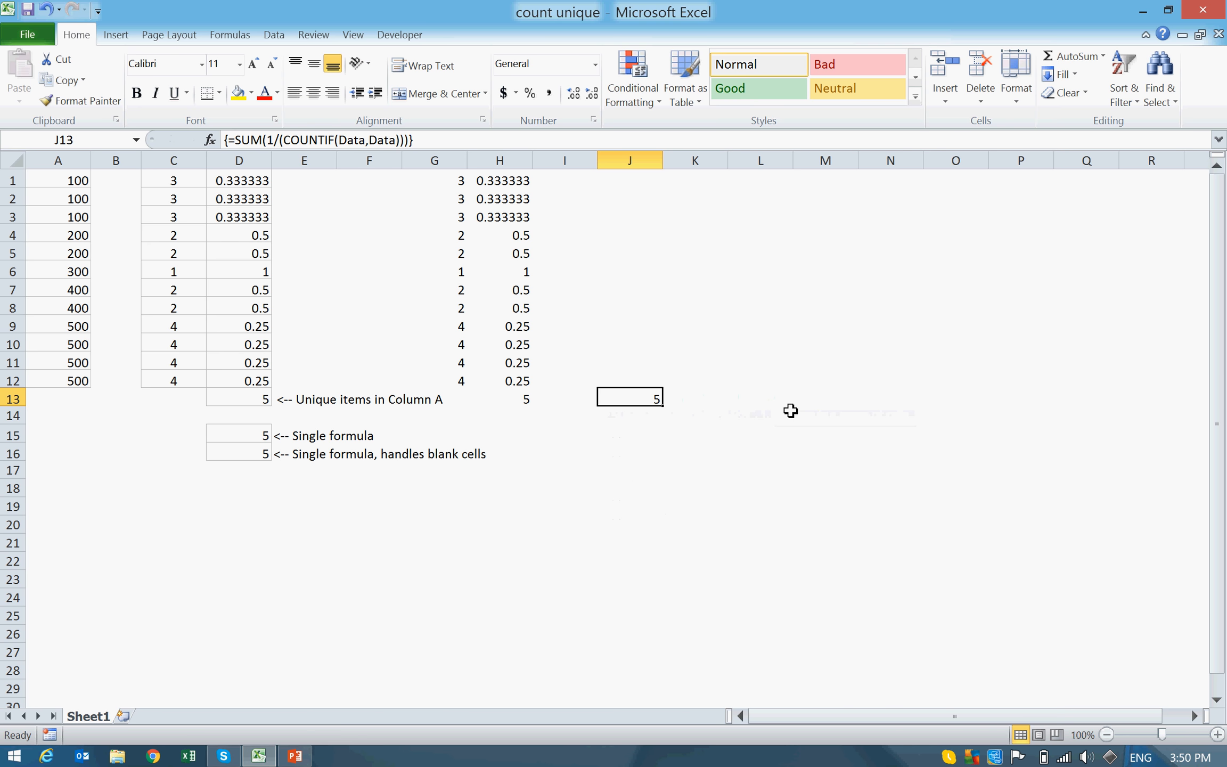
# Step: Change the value in cell A2 to 700 to test the unique counts
pyautogui.press('Left')
pyautogui.press('Left')
pyautogui.press('Left')
pyautogui.press('Left')
pyautogui.press('Left')
pyautogui.press('Left')
pyautogui.press('Left')
pyautogui.press('Left')
pyautogui.press('Left')
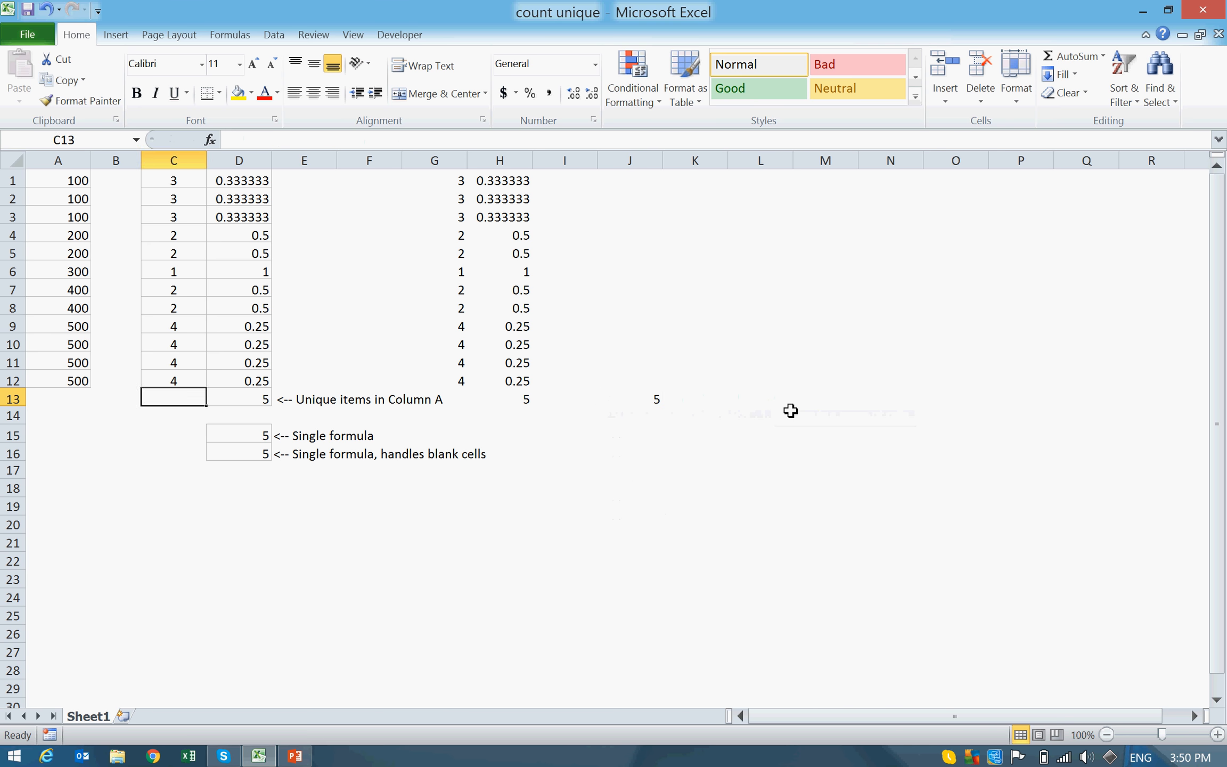
pyautogui.press('Up')
pyautogui.press('Up')
pyautogui.press('Up')
pyautogui.press('Up')
pyautogui.press('Up')
pyautogui.press('Up')
pyautogui.press('Up')
pyautogui.press('Up')
pyautogui.press('Up')
pyautogui.press('Up')
pyautogui.press('Up')
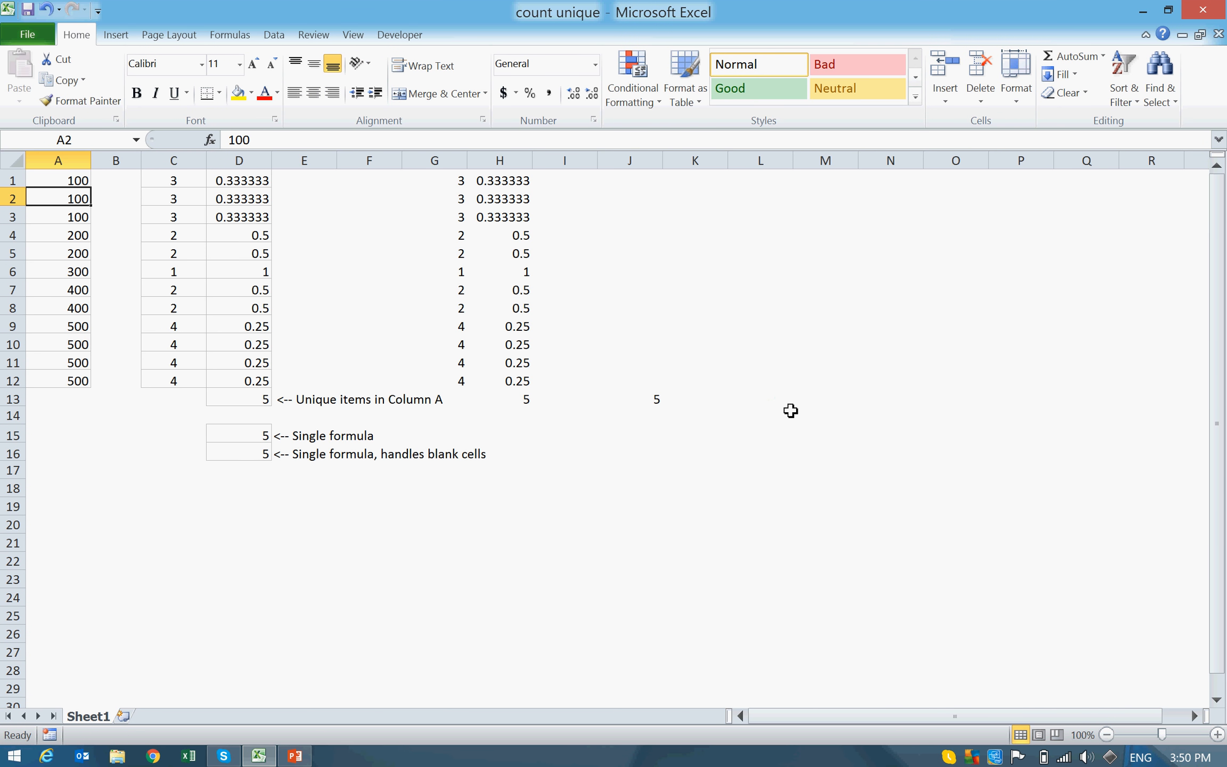
pyautogui.write('700')
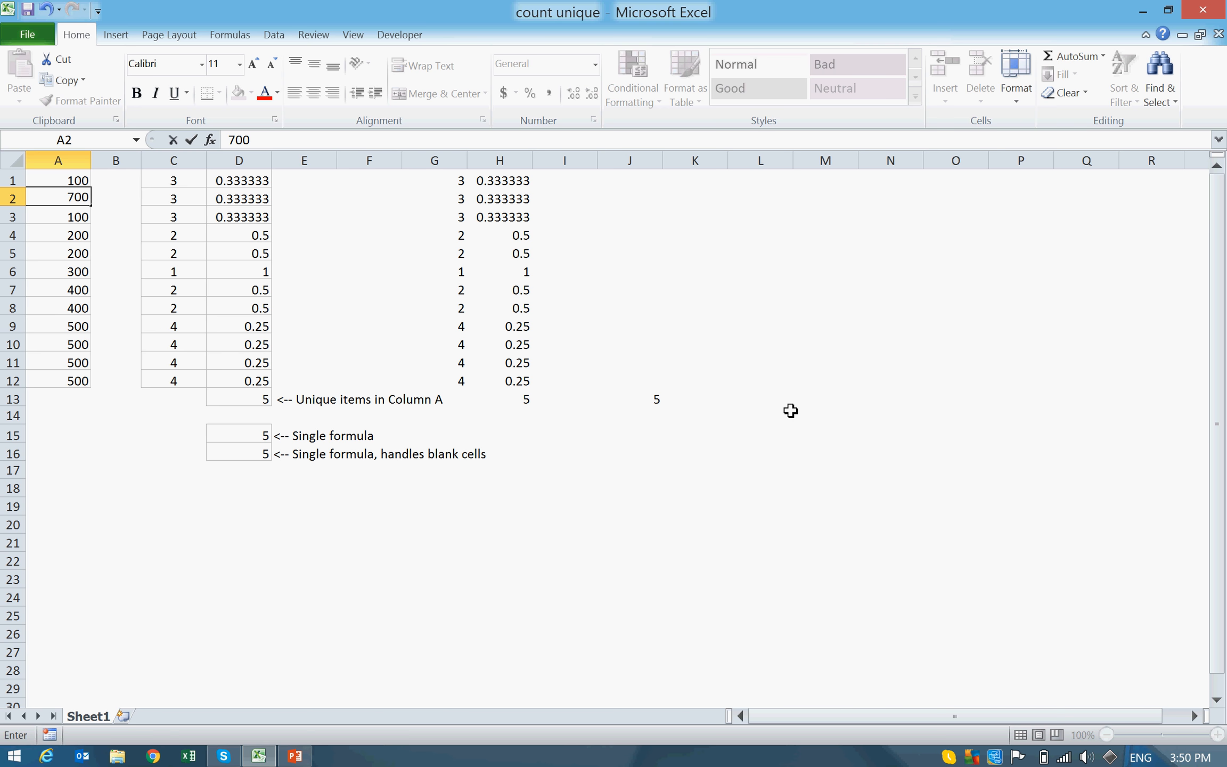
pyautogui.press('Return')
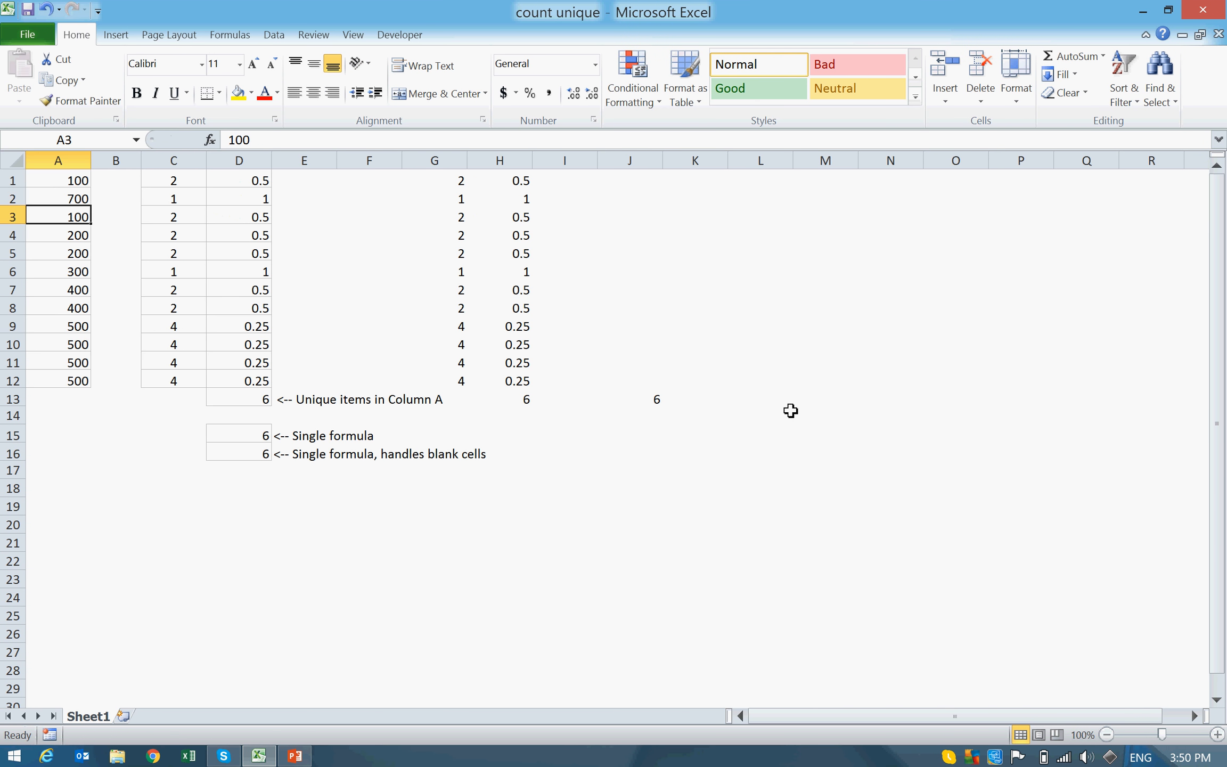
# Step: Change the value in cell A9 to 700 to test the counts with a repeated number
pyautogui.press('Down')
pyautogui.press('Down')
pyautogui.press('Down')
pyautogui.press('Down')
pyautogui.press('Down')
pyautogui.press('Down')
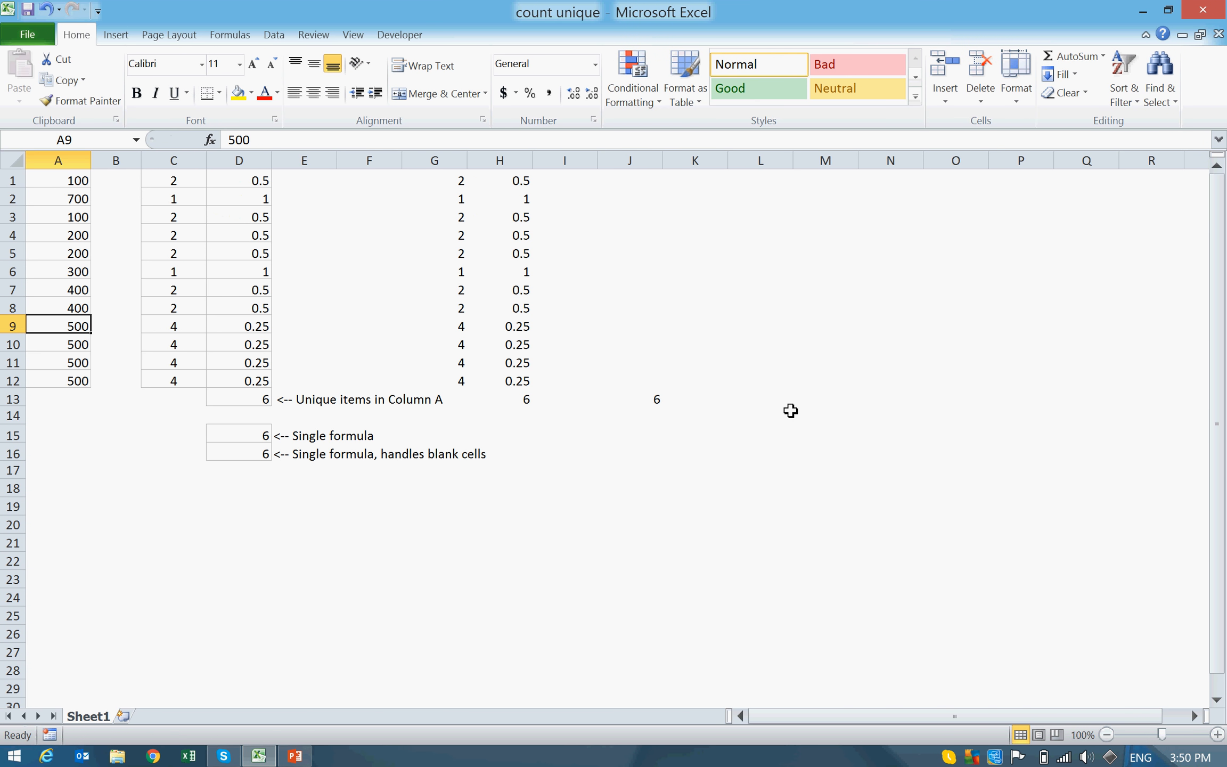
pyautogui.write('700')
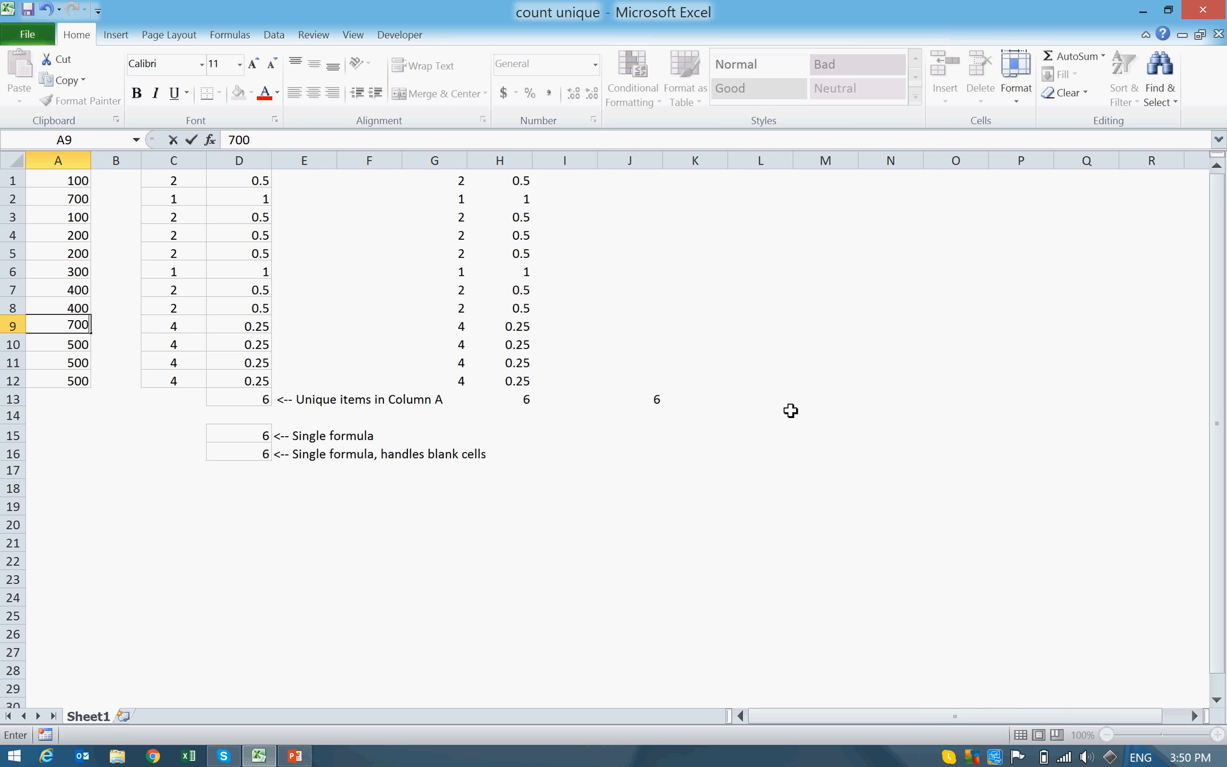
pyautogui.press('Return')
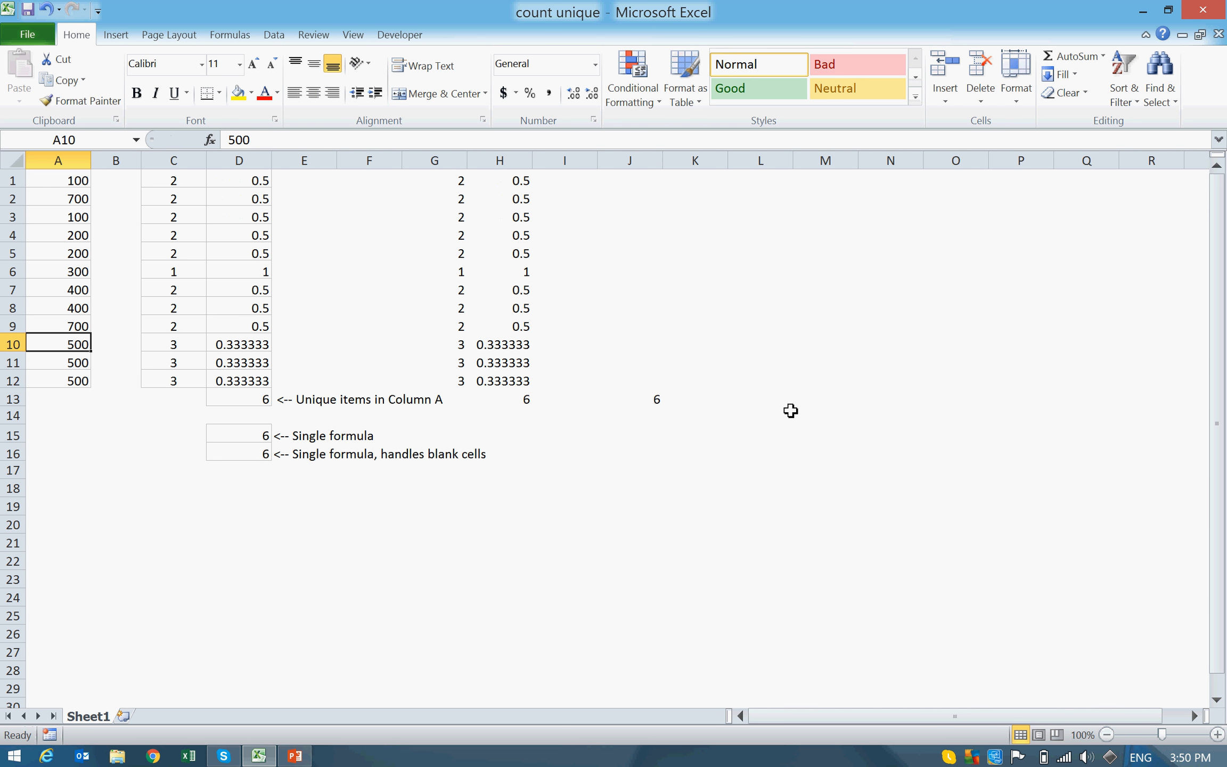